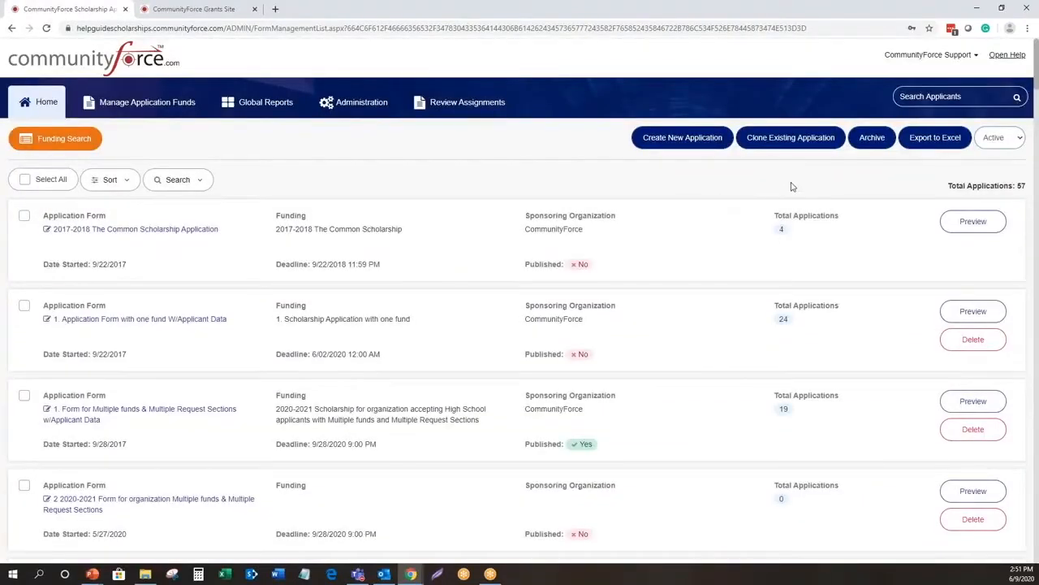
pyautogui.click(774, 141)
pyautogui.click(774, 141)
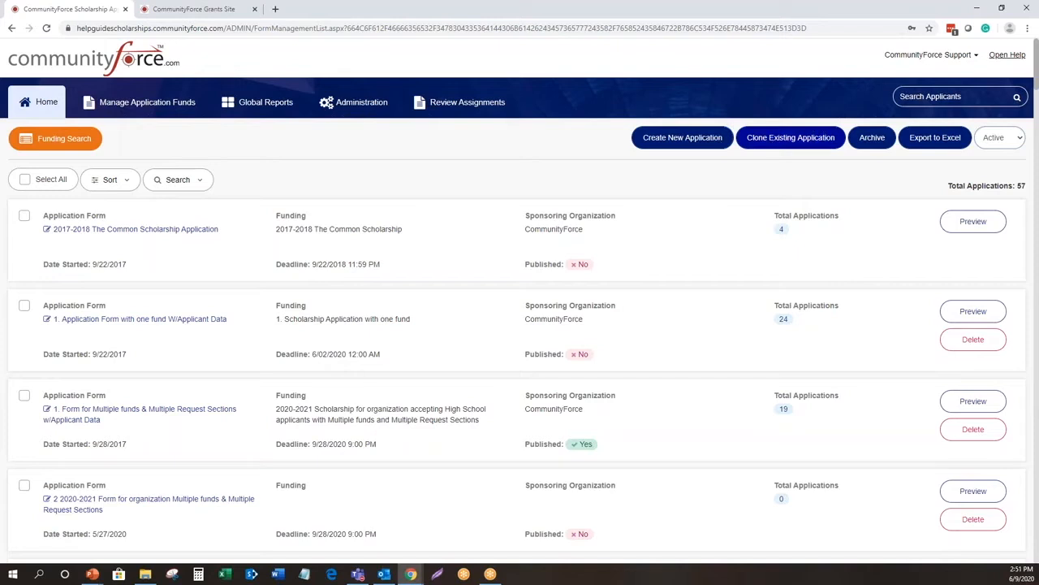
pyautogui.click(772, 144)
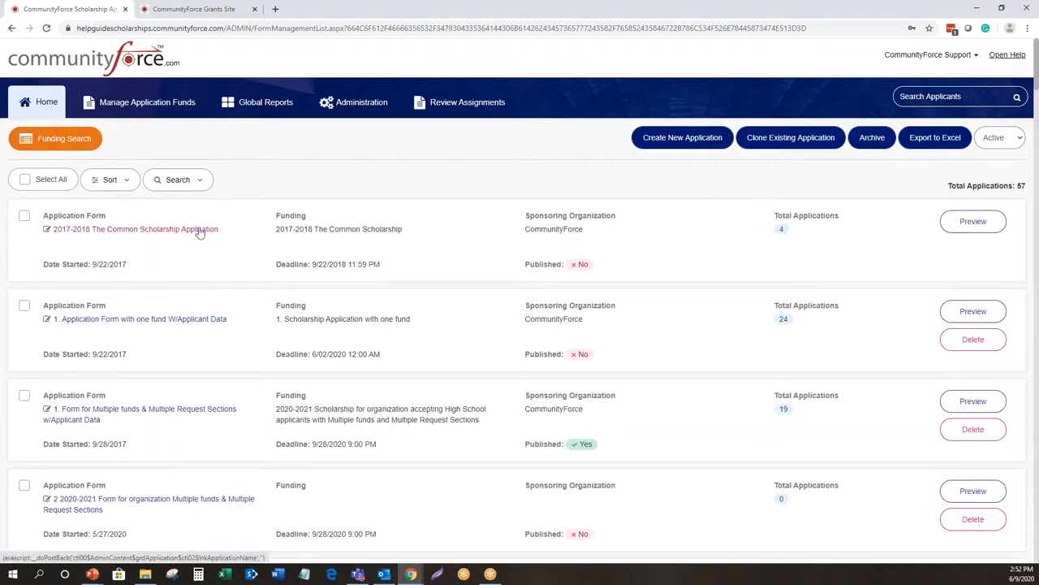
pyautogui.click(795, 139)
pyautogui.press('ctrl')
pyautogui.press('ctrl')
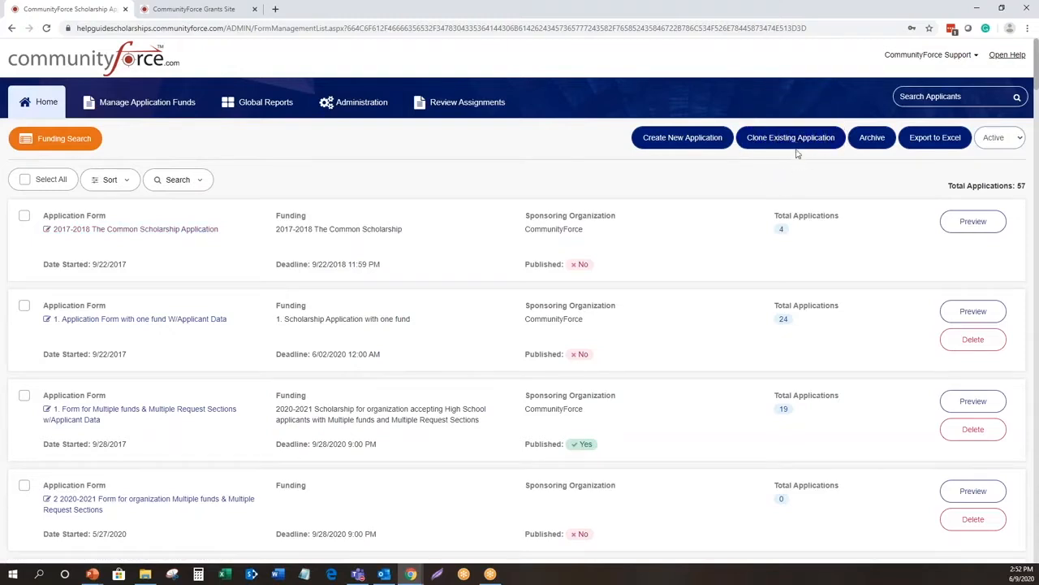
pyautogui.press('ctrl')
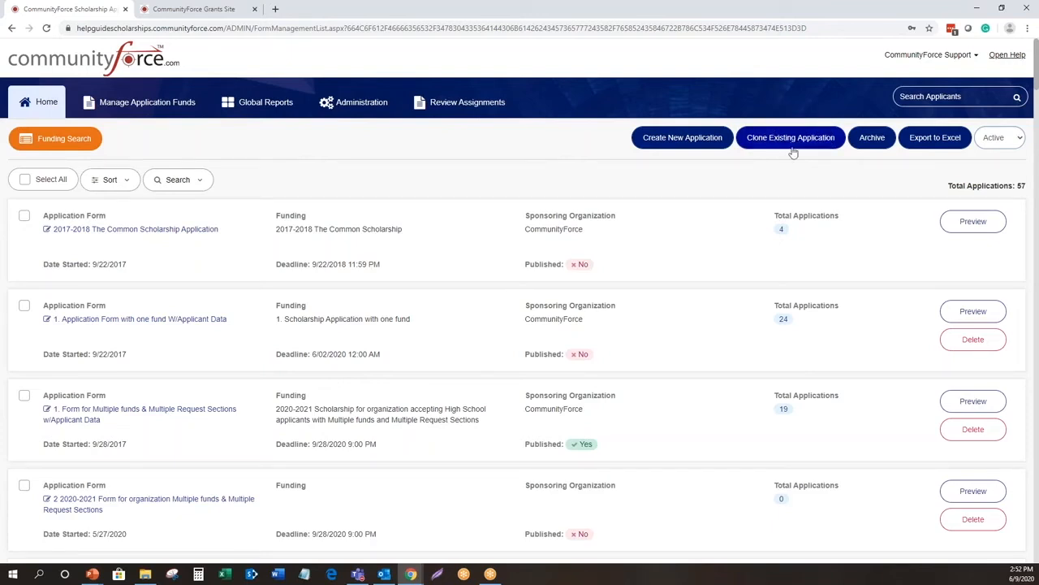
pyautogui.press('ctrl')
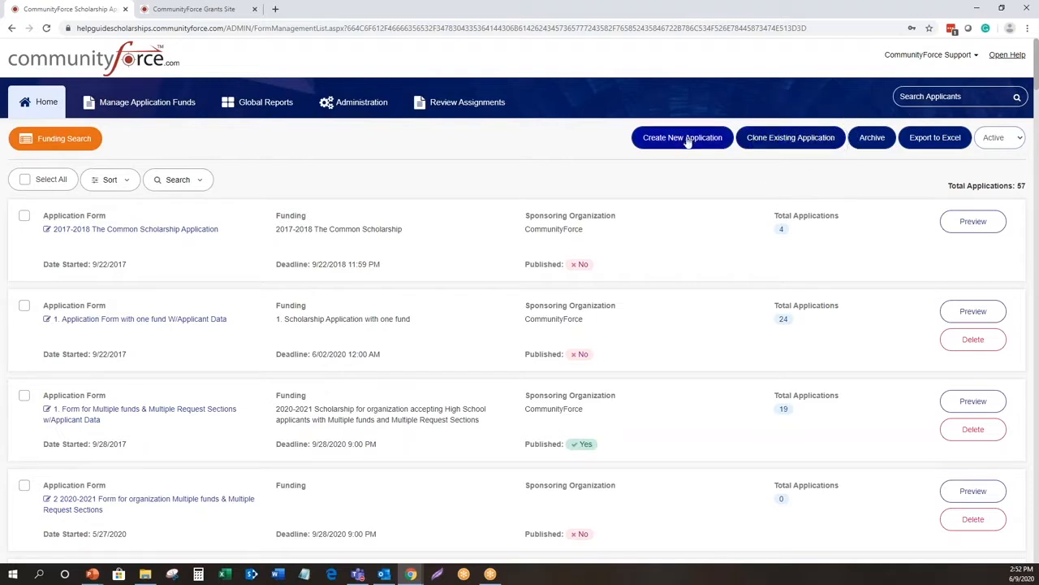
pyautogui.press('ctrl')
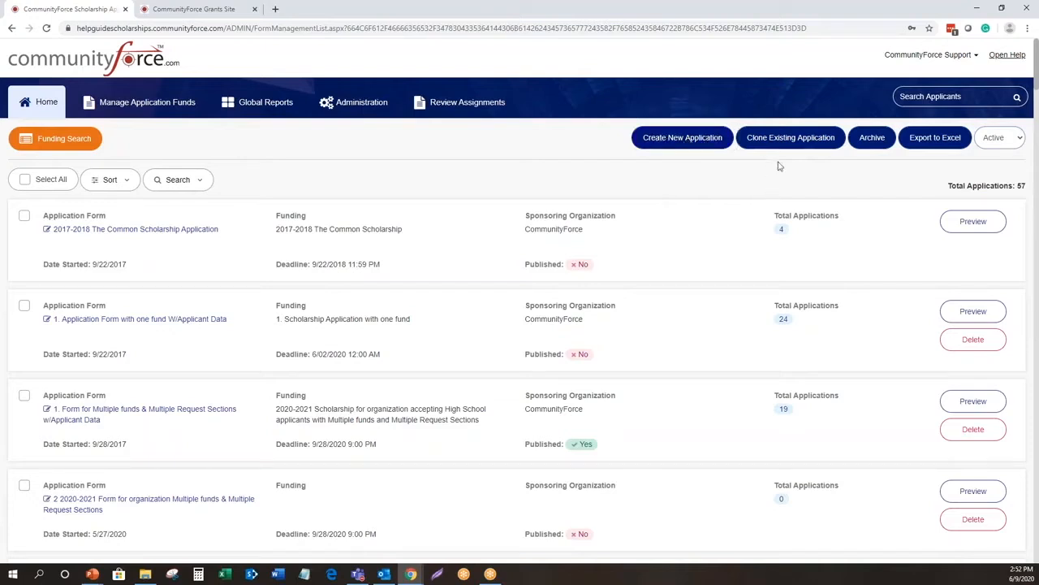
pyautogui.press('ctrl')
pyautogui.press('ctrl')
pyautogui.press('ctrl')
# - Start cloning an existing application from the template "2 2020-2021 Form for organization Multiple funds & Multiple Request Sections"
pyautogui.click(801, 140)
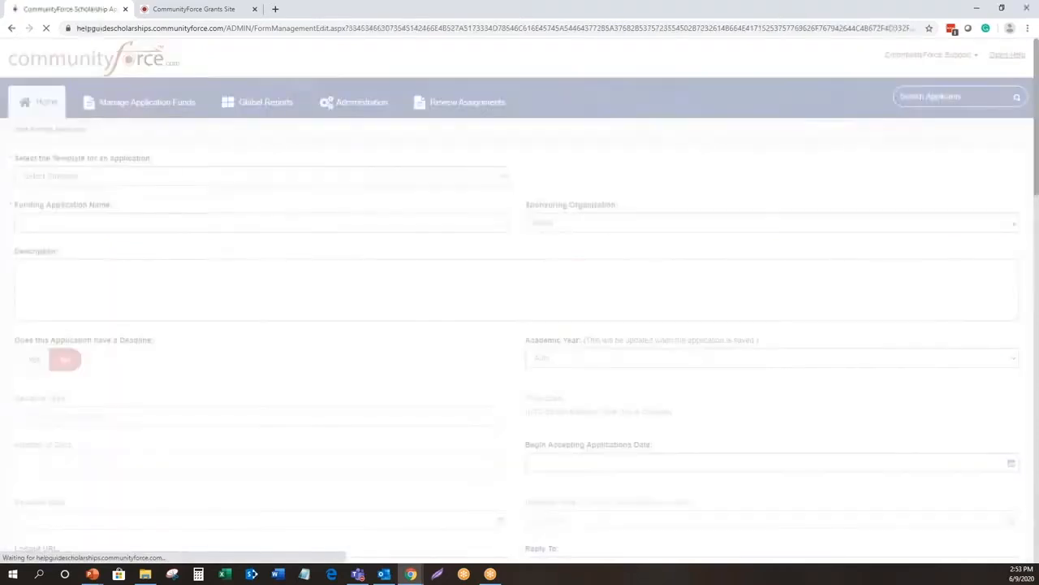
pyautogui.press('ctrl')
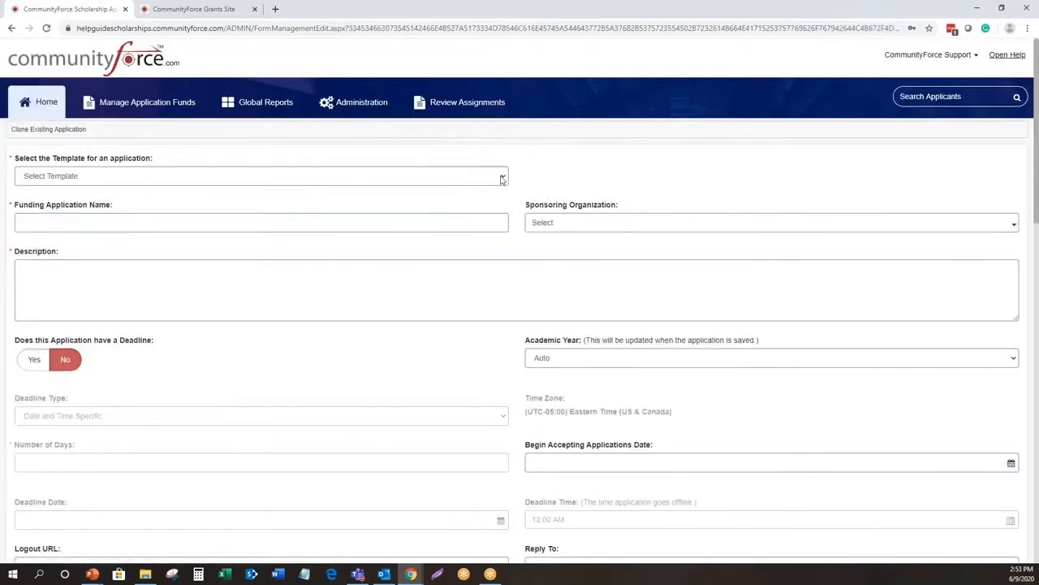
pyautogui.click(502, 178)
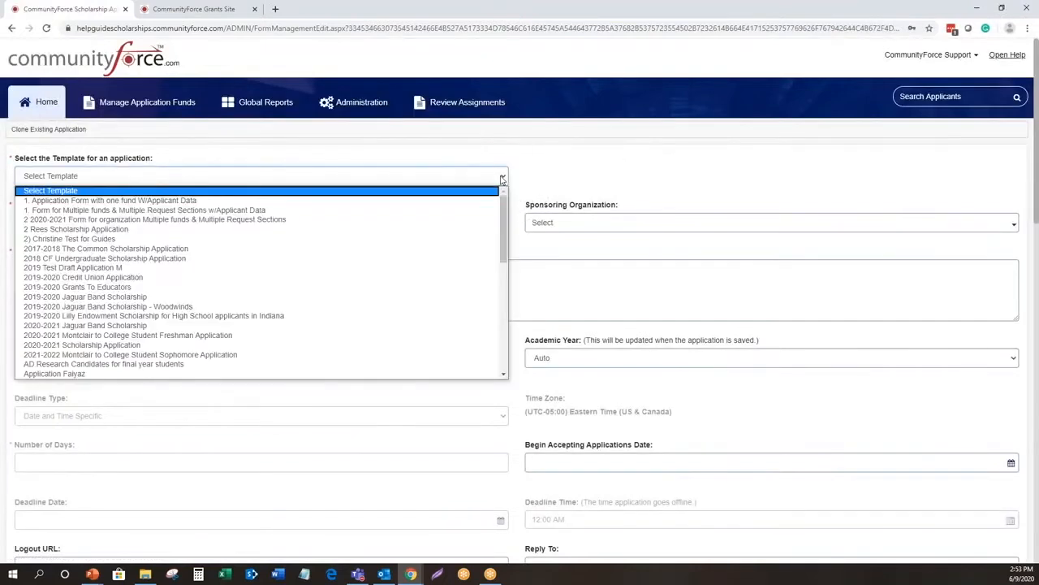
pyautogui.click(226, 221)
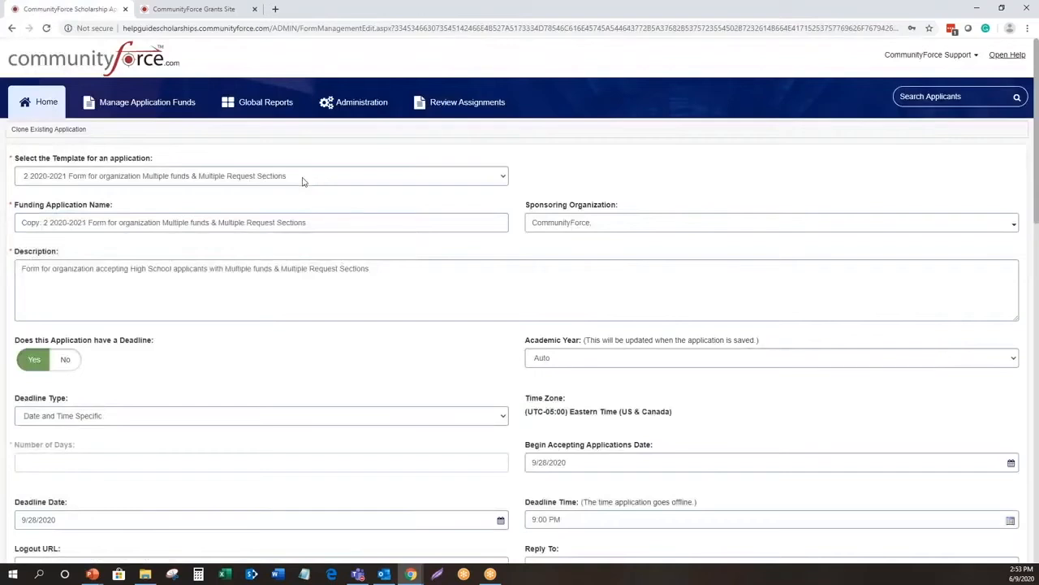
# - Remove the "Copy:" prefix from the cloned application's funding application name
pyautogui.click(275, 224)
pyautogui.click(397, 222)
pyautogui.press('ctrl')
pyautogui.press('ctrl')
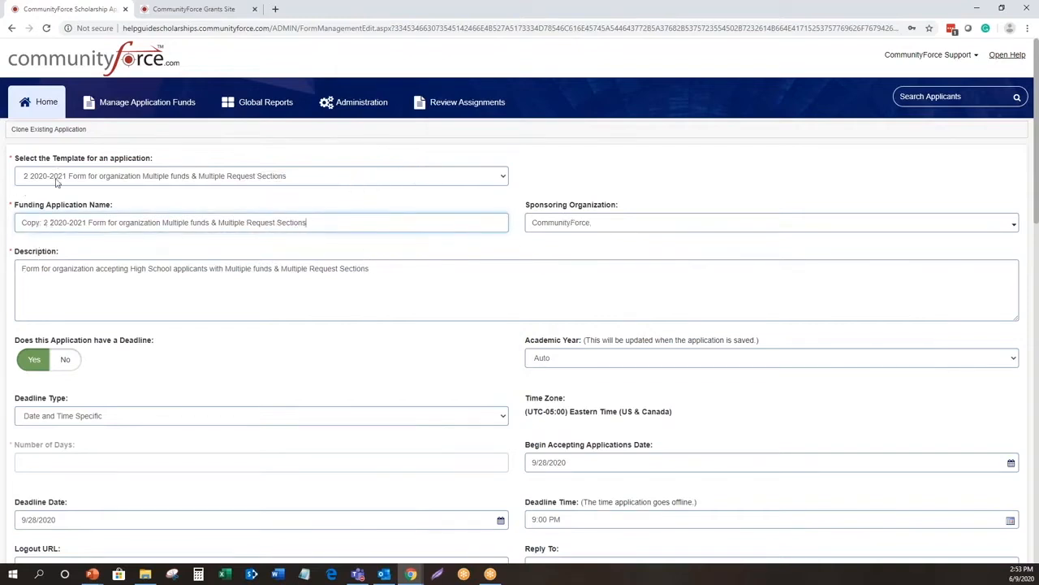
pyautogui.moveTo(45, 222); pyautogui.dragTo(8, 221)
pyautogui.press('BackSpace')
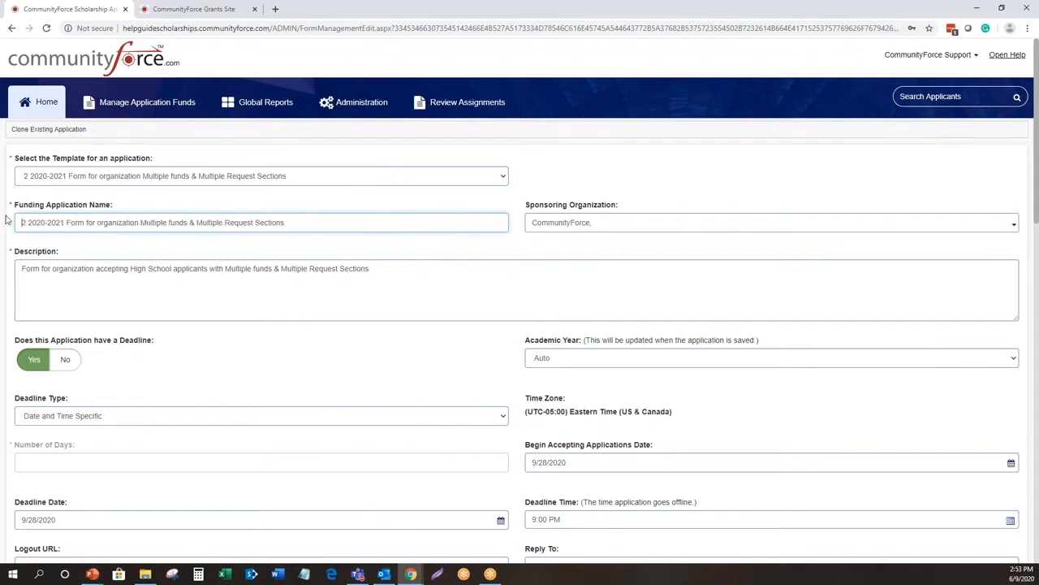
pyautogui.click(327, 223)
pyautogui.press('ctrl')
pyautogui.press('ctrl')
pyautogui.press('ctrl')
pyautogui.press('ctrl')
pyautogui.press('ctrl')
pyautogui.press('ctrl')
# - Select CommunityForce as the application's sponsoring organization and confirm the choice
pyautogui.click(609, 225)
pyautogui.click(587, 280)
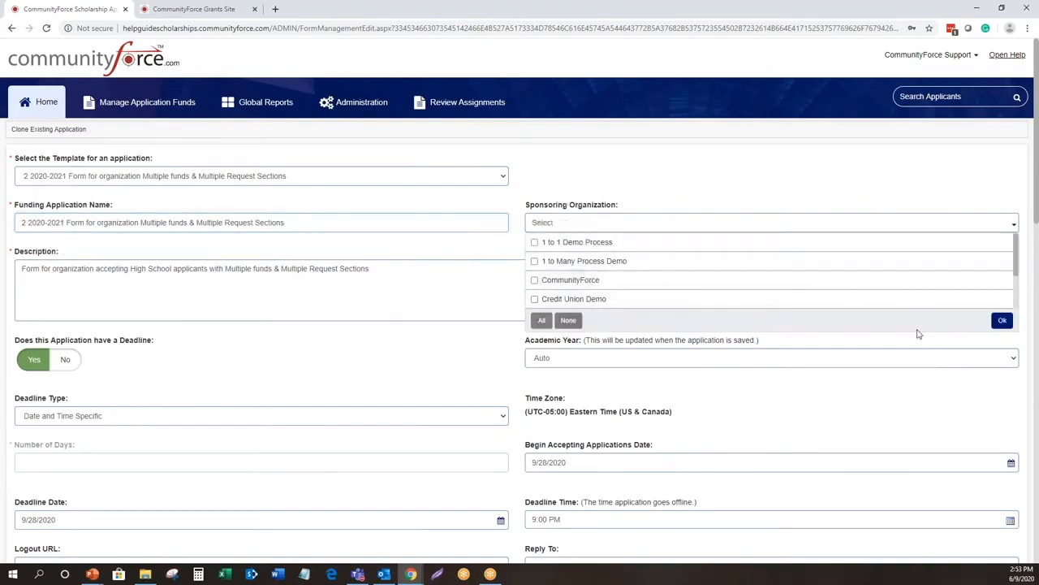
pyautogui.click(552, 280)
pyautogui.click(1001, 319)
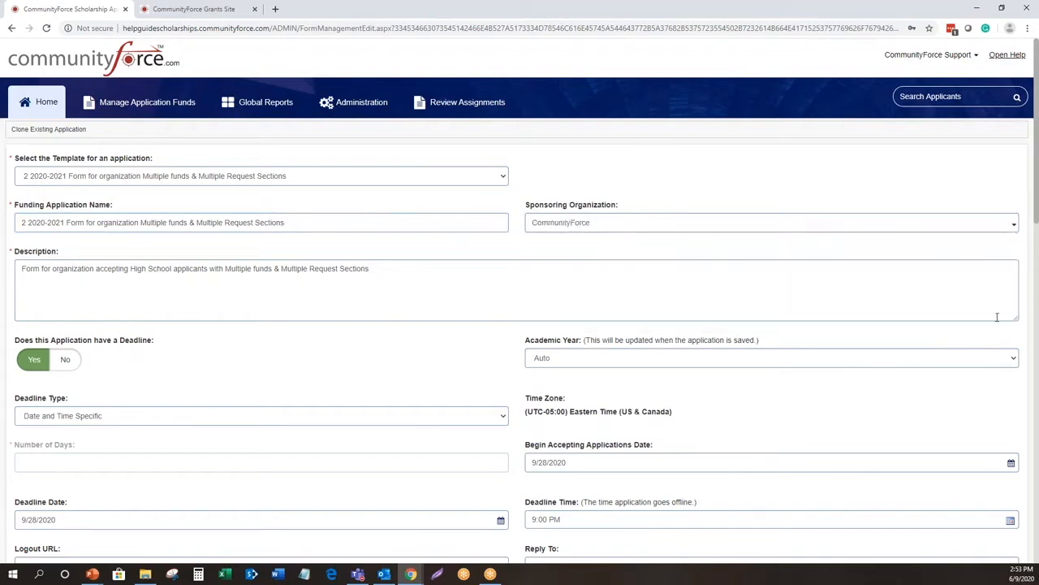
# - Set the cloned application to have no deadline
pyautogui.click(399, 279)
pyautogui.click(399, 280)
pyautogui.scroll(-1, 390, 244)
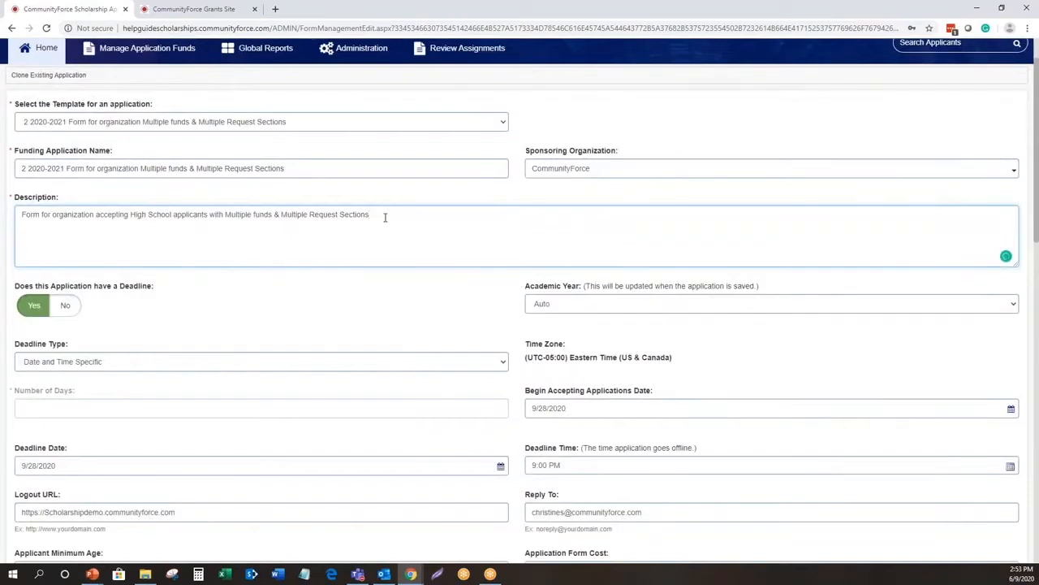
pyautogui.scroll(-1, 385, 217)
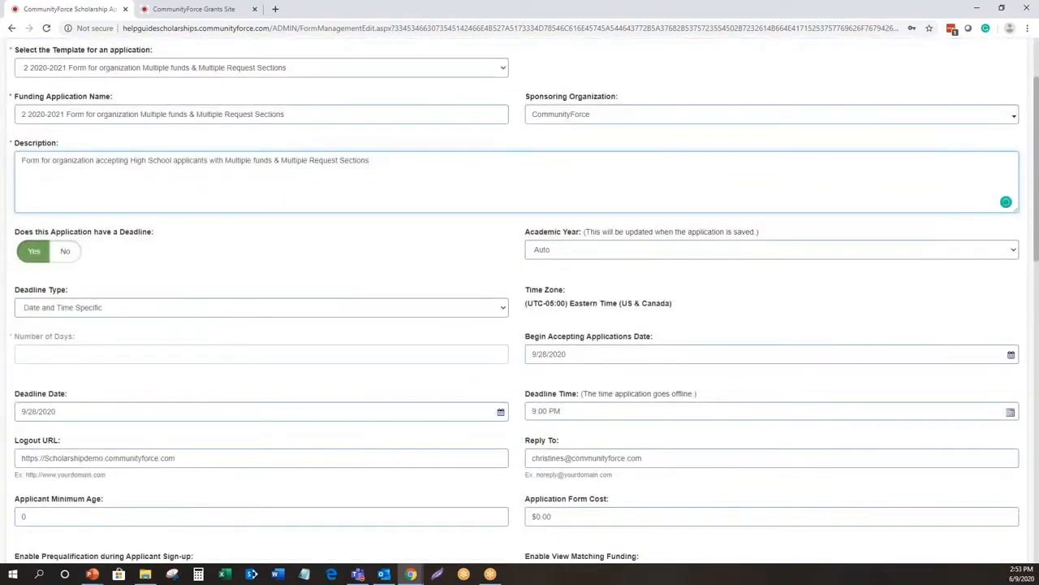
pyautogui.click(382, 193)
pyautogui.click(37, 256)
pyautogui.press('ctrl')
pyautogui.press('ctrl')
pyautogui.press('ctrl')
pyautogui.press('ctrl')
pyautogui.click(66, 254)
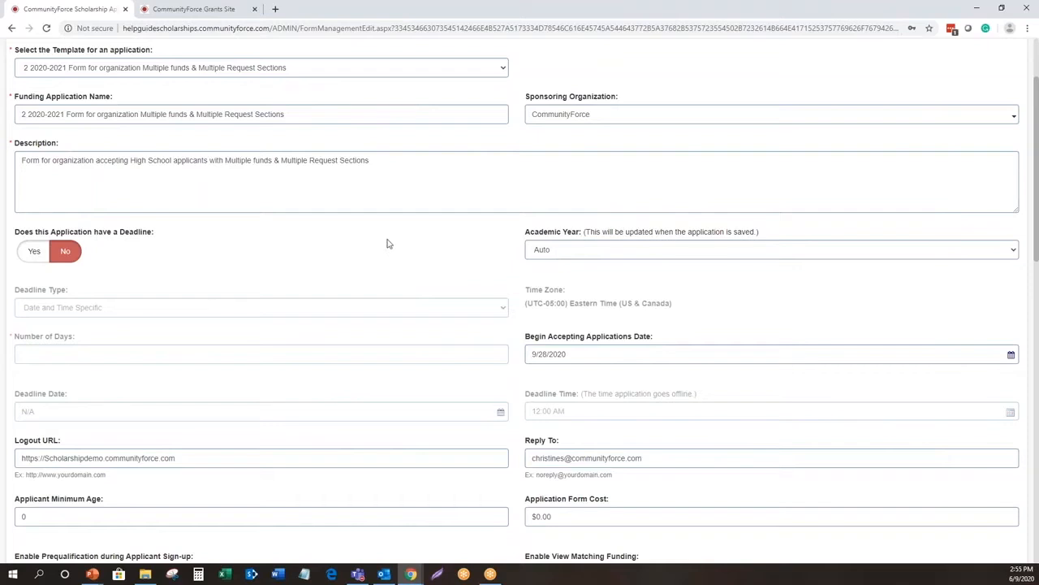
# - Open the clone application form on the Grants site to view its Fiscal Year setting, and return to the scholarship form
pyautogui.click(216, 9)
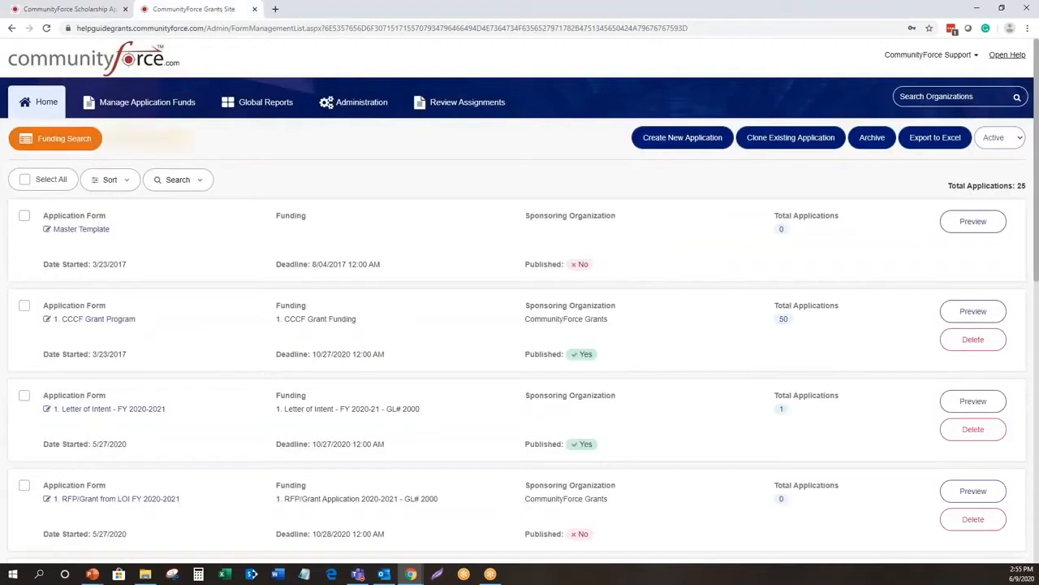
pyautogui.click(790, 137)
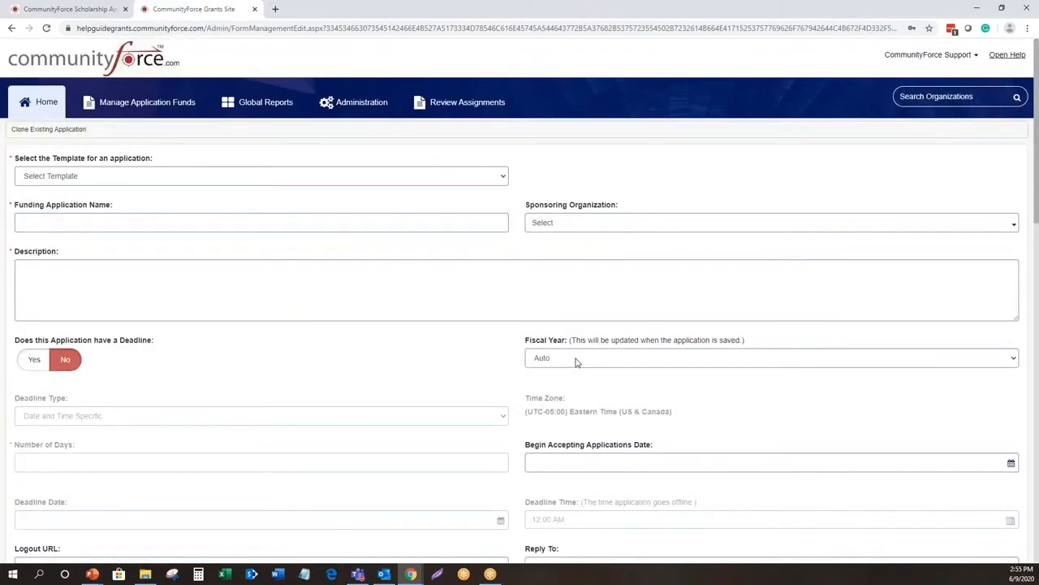
pyautogui.click(69, 8)
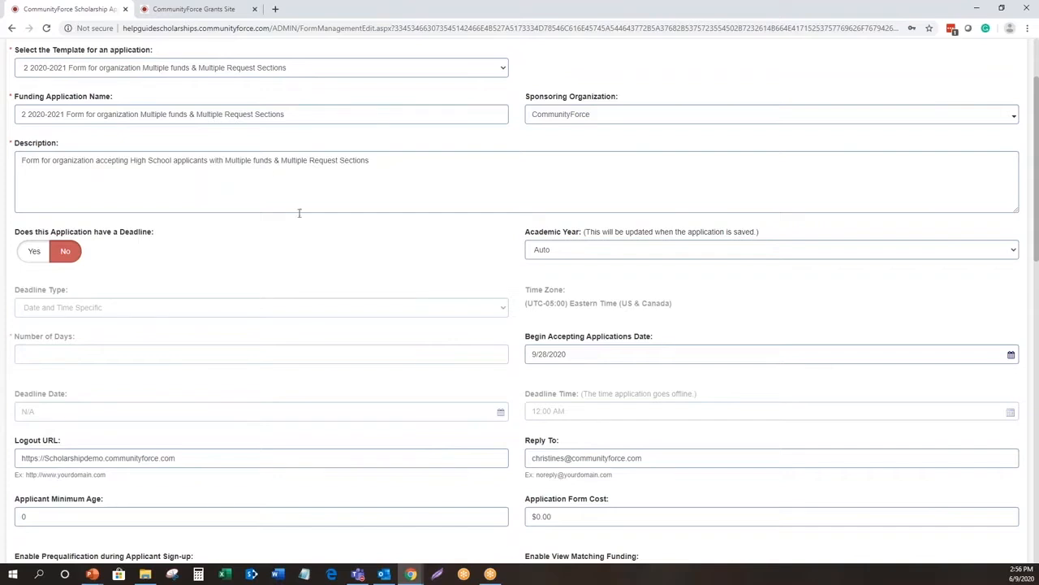
# - Enable the deadline with the type "No. of Days from the Time Application is Started" and set the number of days to 120
pyautogui.click(27, 250)
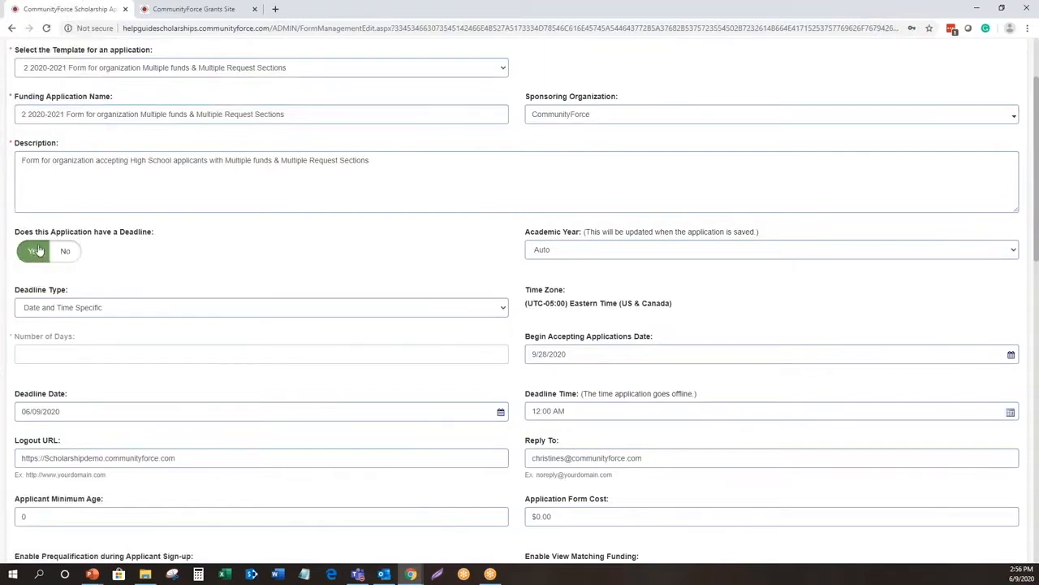
pyautogui.click(100, 309)
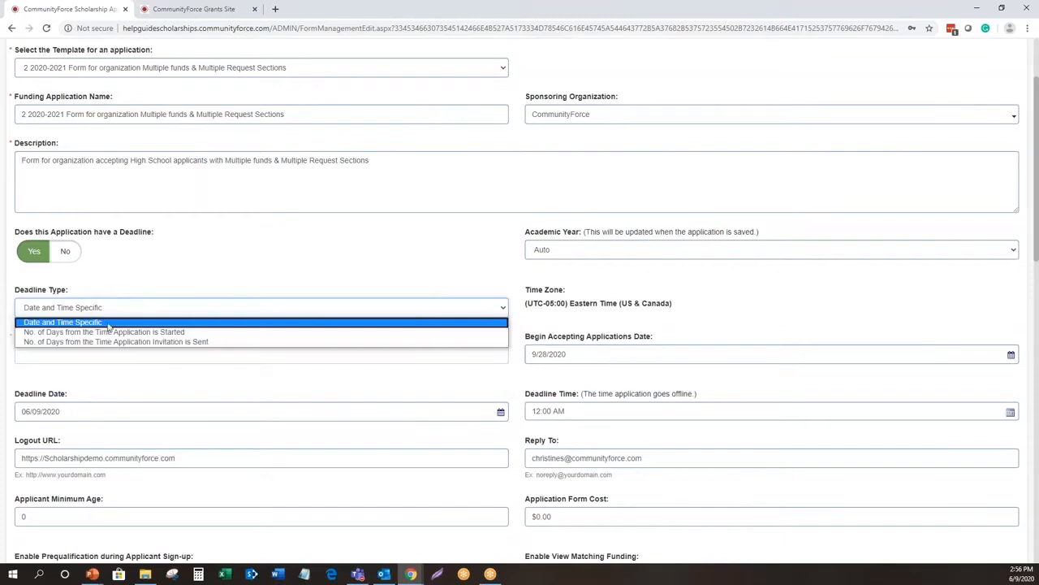
pyautogui.press('ctrl')
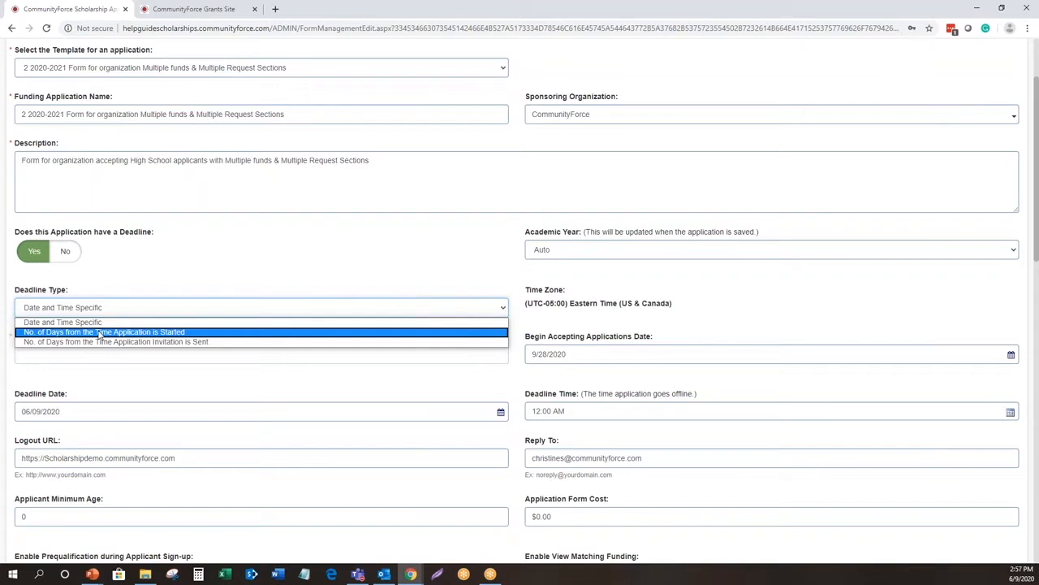
pyautogui.click(99, 333)
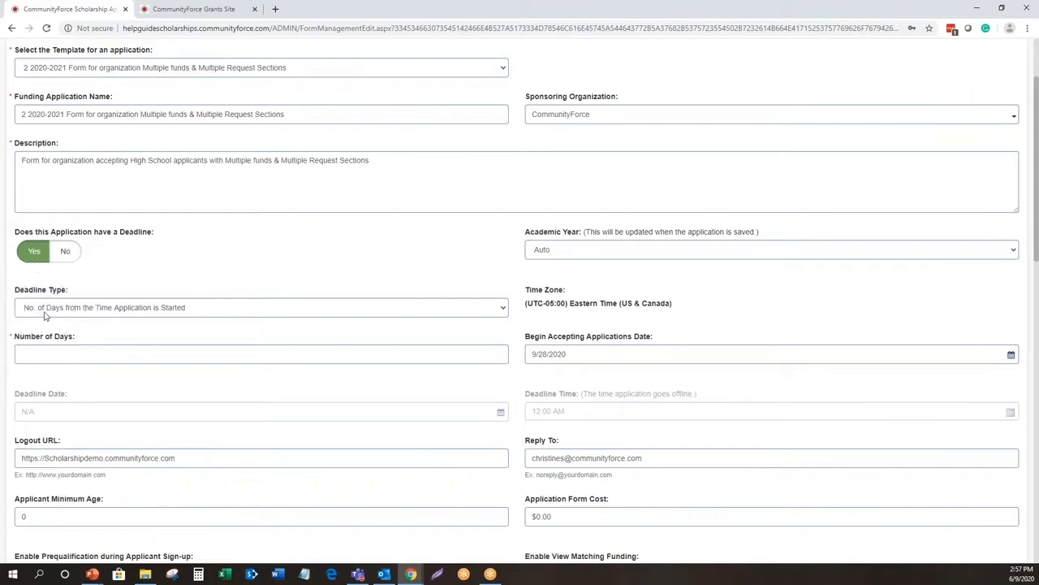
pyautogui.click(46, 354)
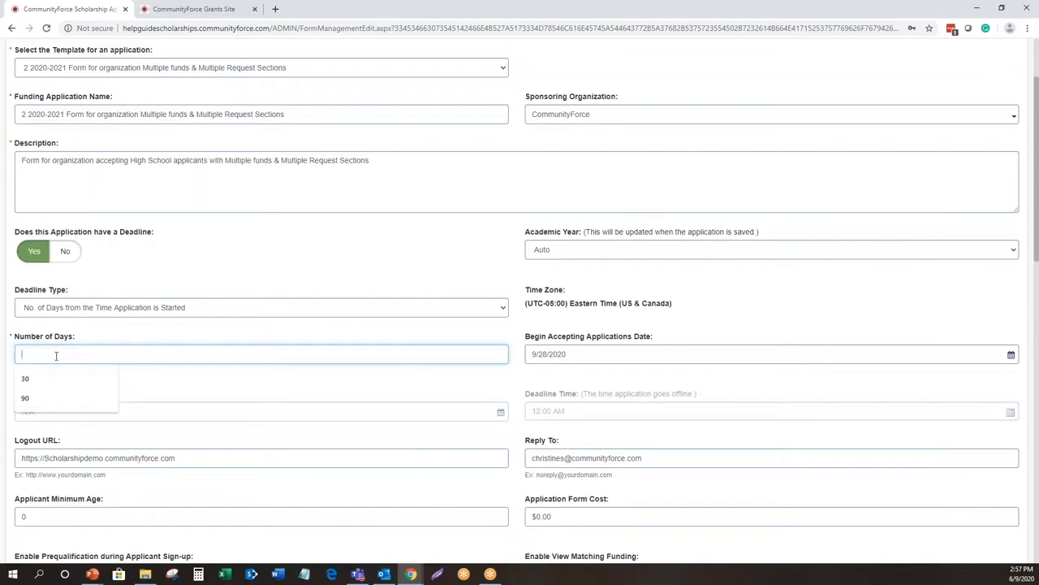
pyautogui.write('120')
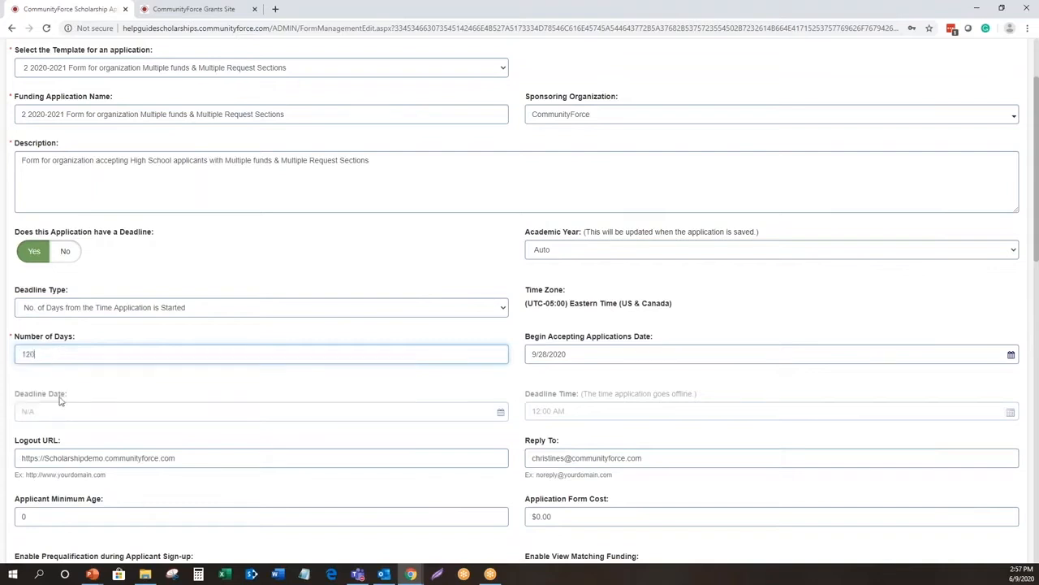
pyautogui.click(64, 388)
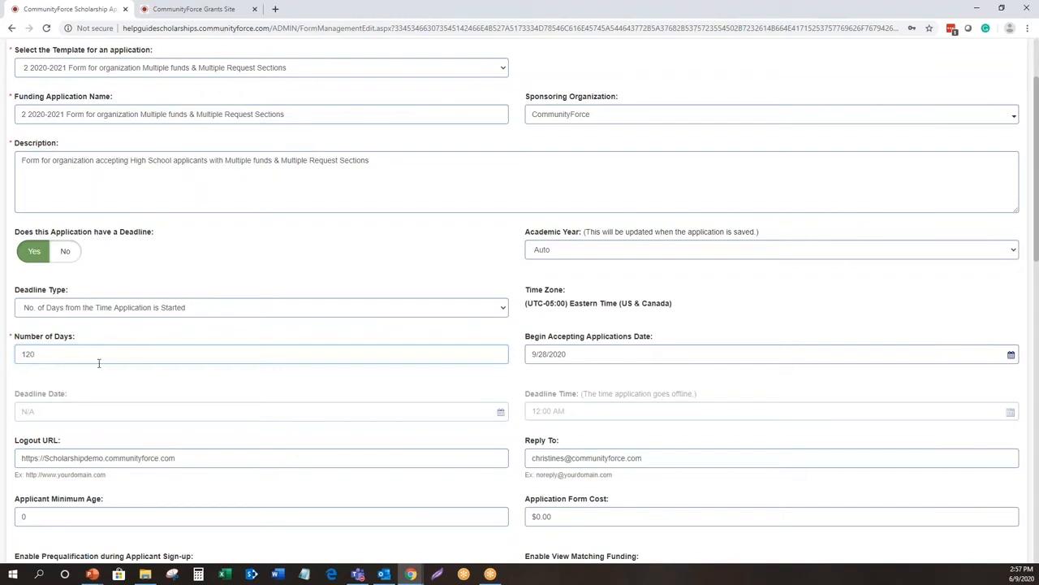
pyautogui.click(70, 356)
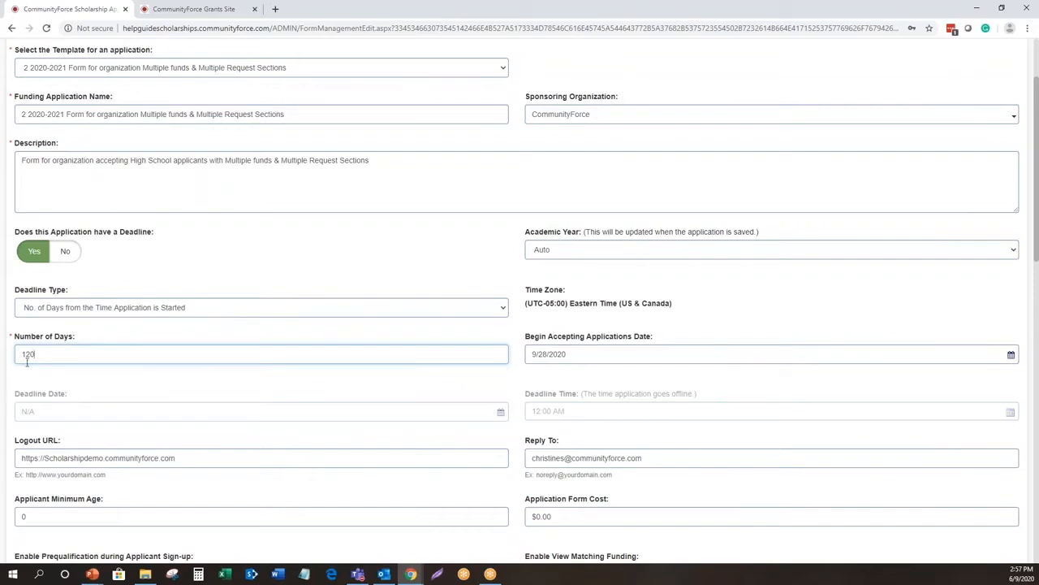
pyautogui.moveTo(41, 357); pyautogui.dragTo(23, 352)
# - Change the deadline type to "No. of Days from the Time Application Invitation is Sent"
pyautogui.click(83, 307)
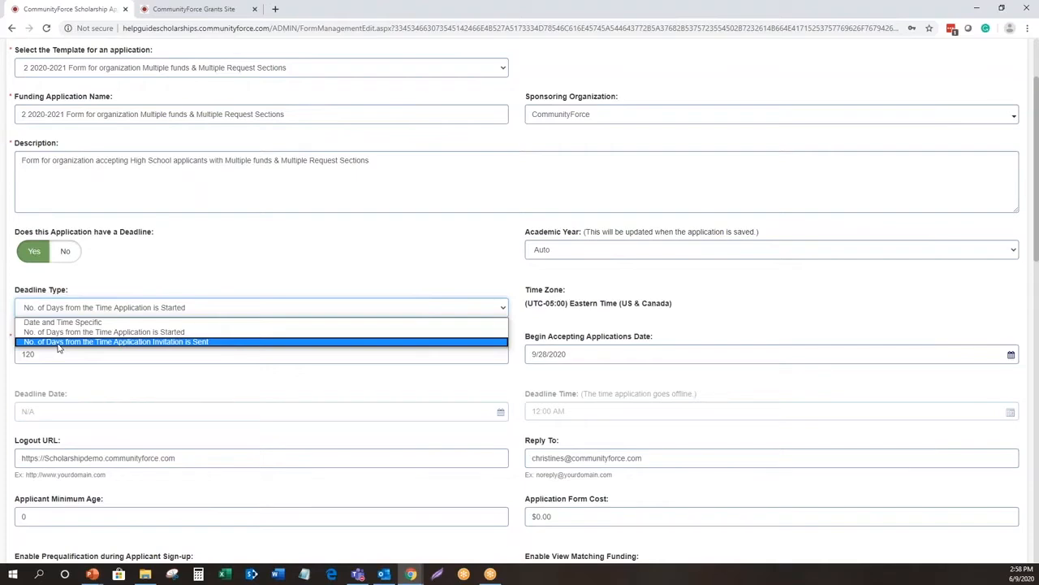
pyautogui.click(57, 342)
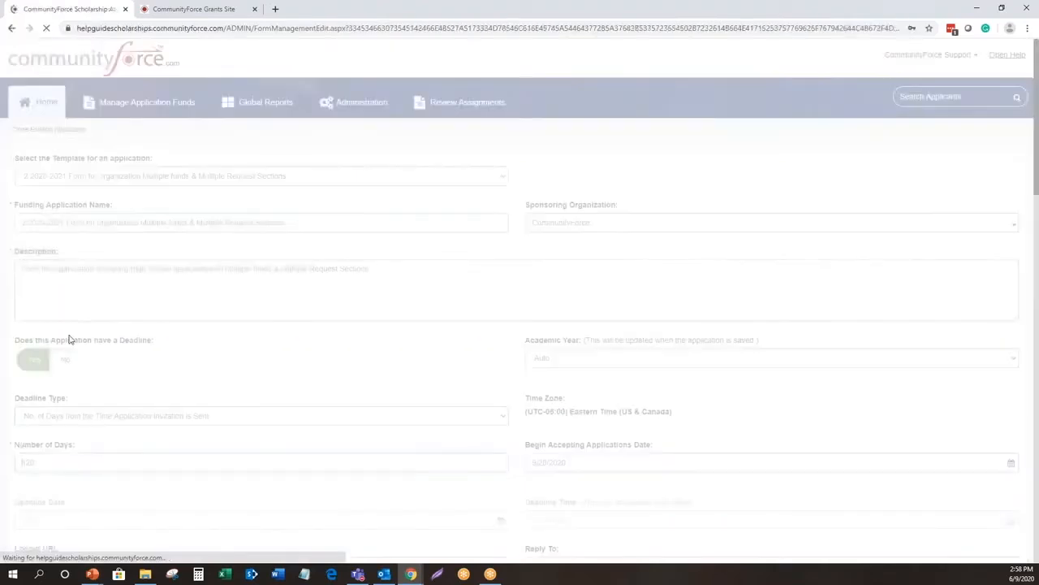
pyautogui.click(76, 461)
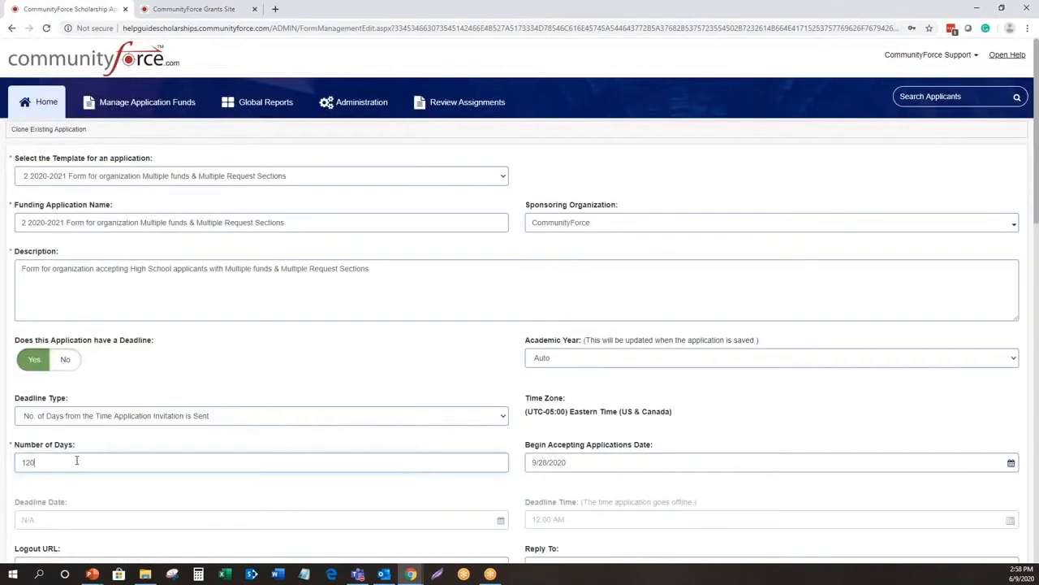
pyautogui.press('ctrl')
# - Set the deadline type to Date and Time Specific and select Auto as the academic year
pyautogui.click(139, 417)
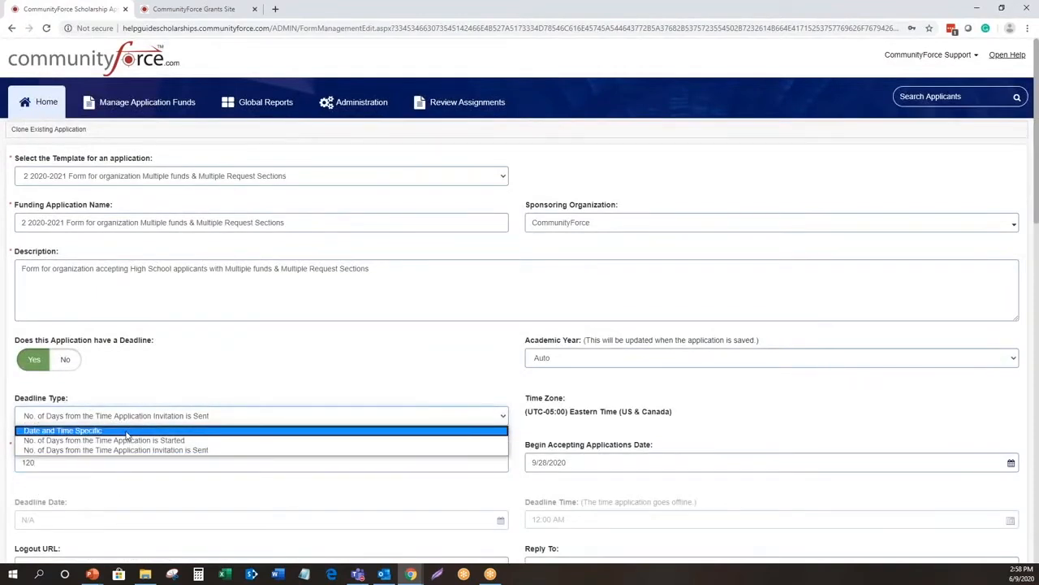
pyautogui.click(126, 432)
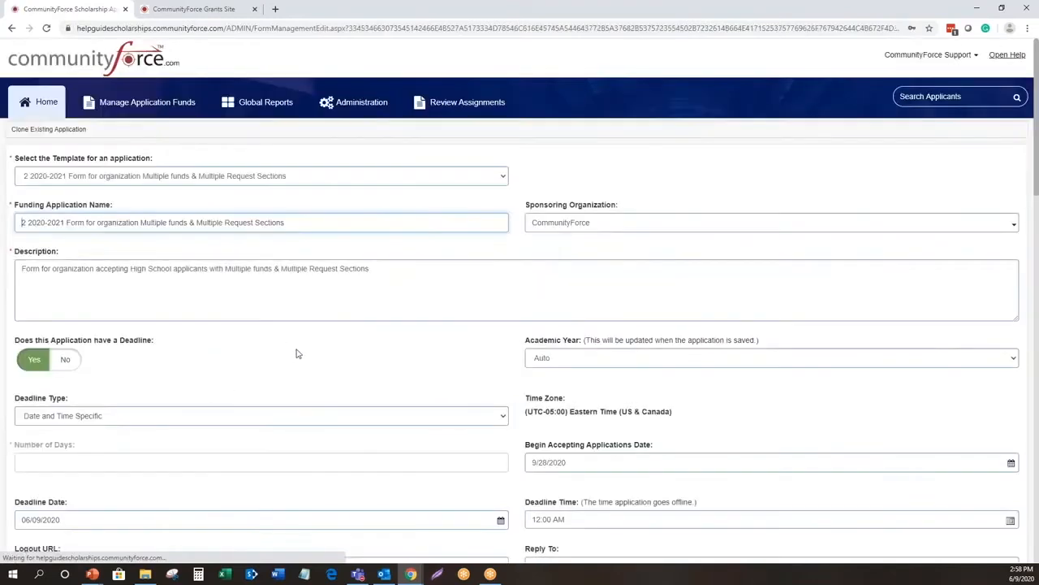
pyautogui.scroll(-2, 309, 371)
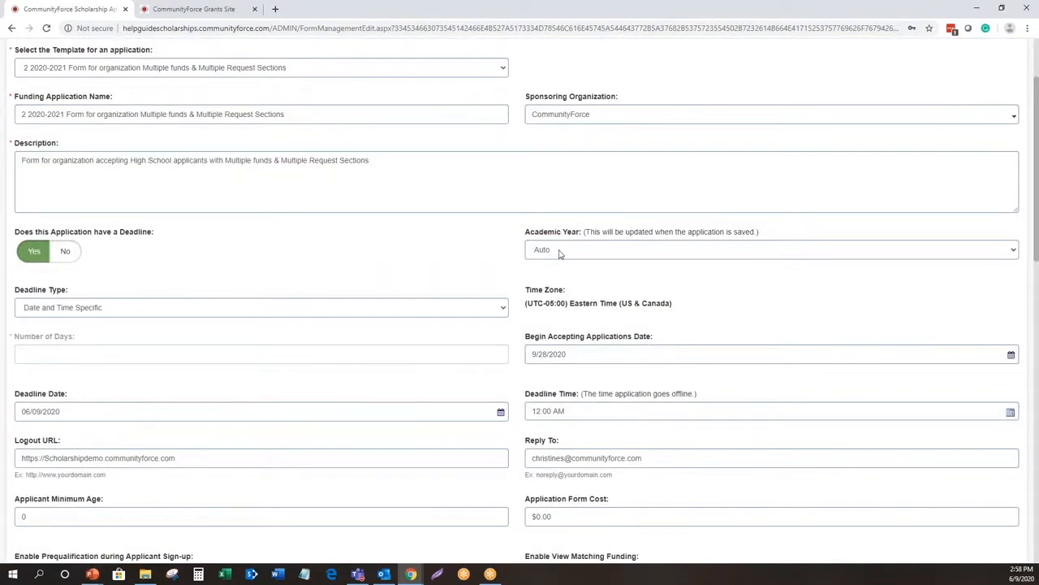
pyautogui.scroll(-2, 162, 255)
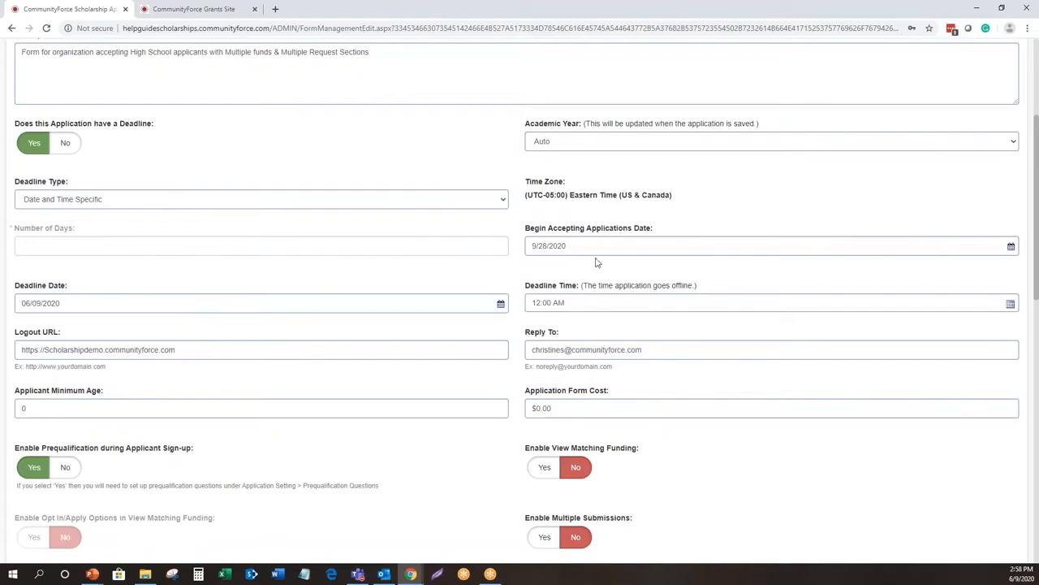
pyautogui.scroll(2, 621, 284)
pyautogui.scroll(1, 620, 287)
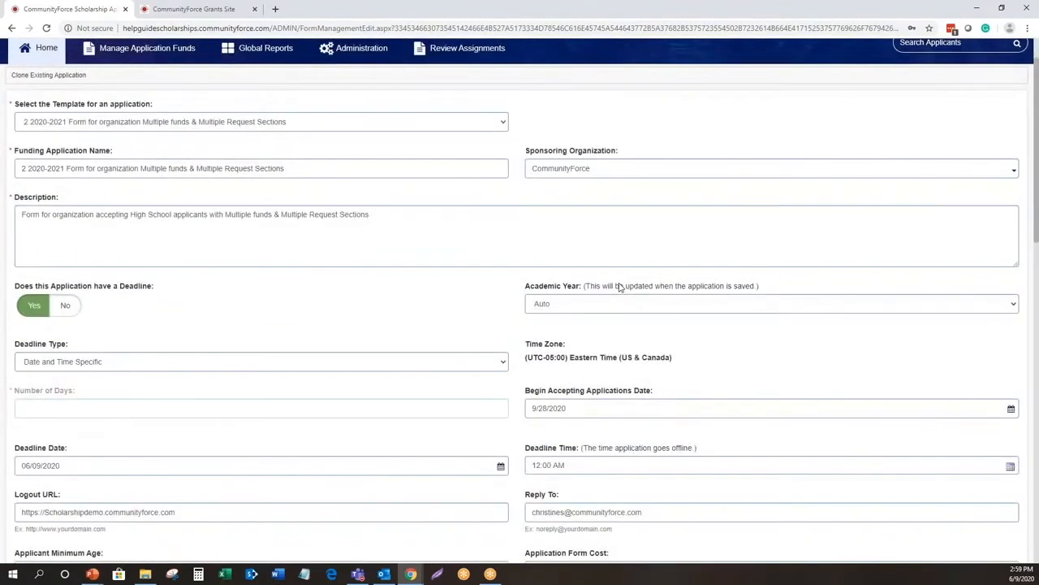
pyautogui.click(586, 311)
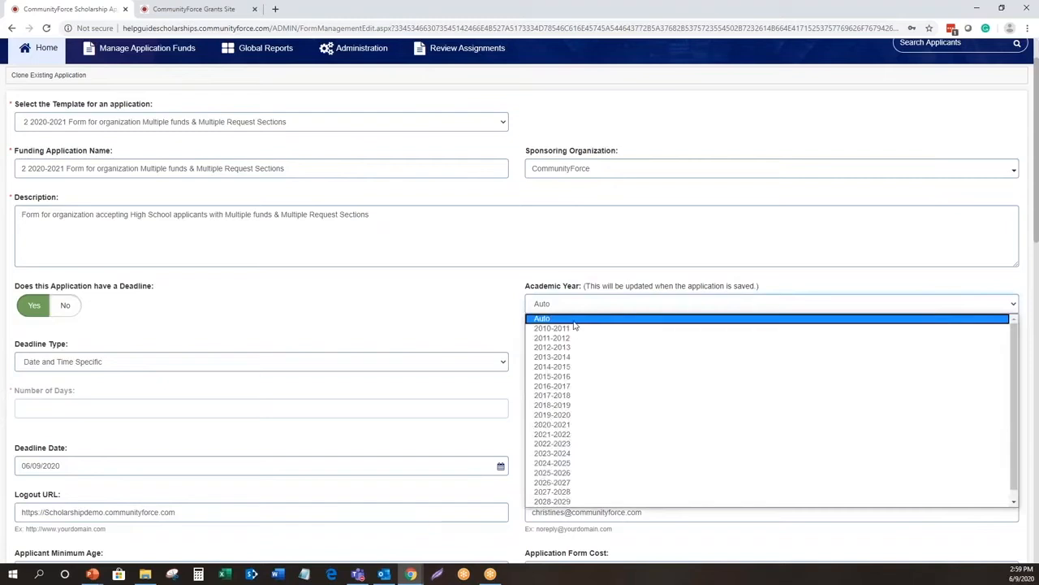
pyautogui.click(574, 321)
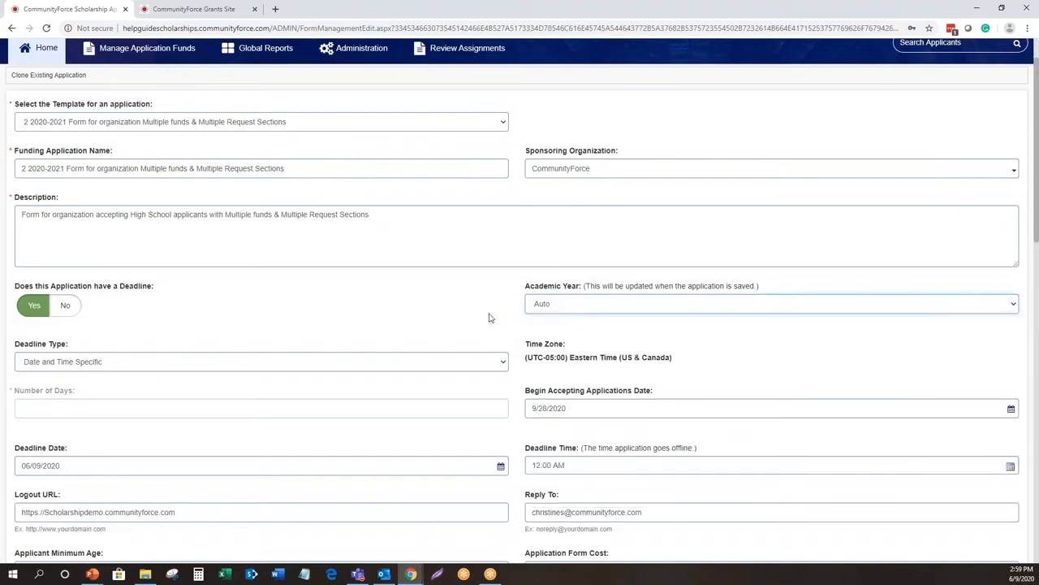
pyautogui.scroll(-2, 312, 319)
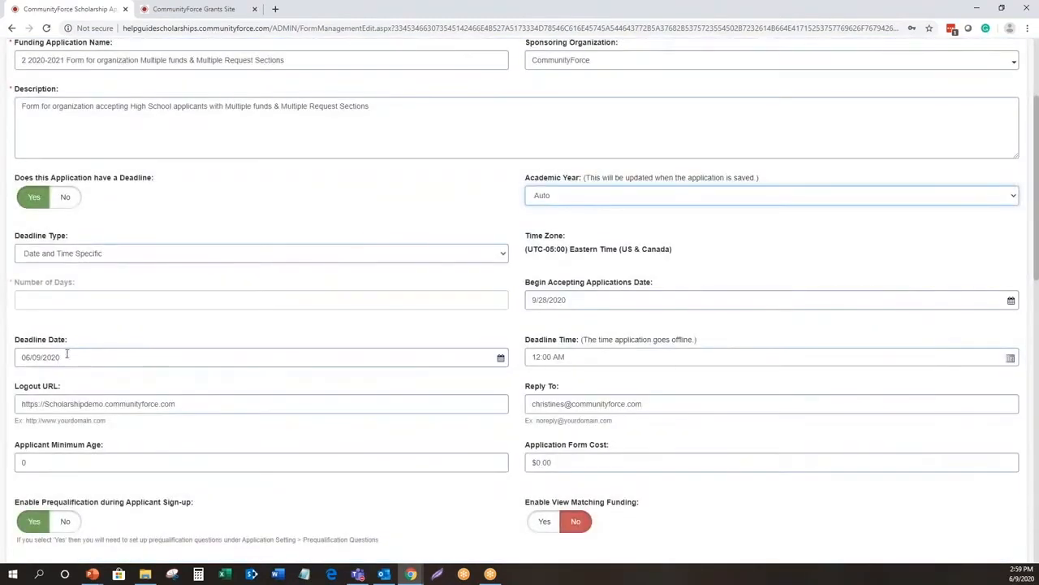
pyautogui.click(593, 300)
pyautogui.press('ctrl')
pyautogui.press('ctrl')
pyautogui.press('ctrl')
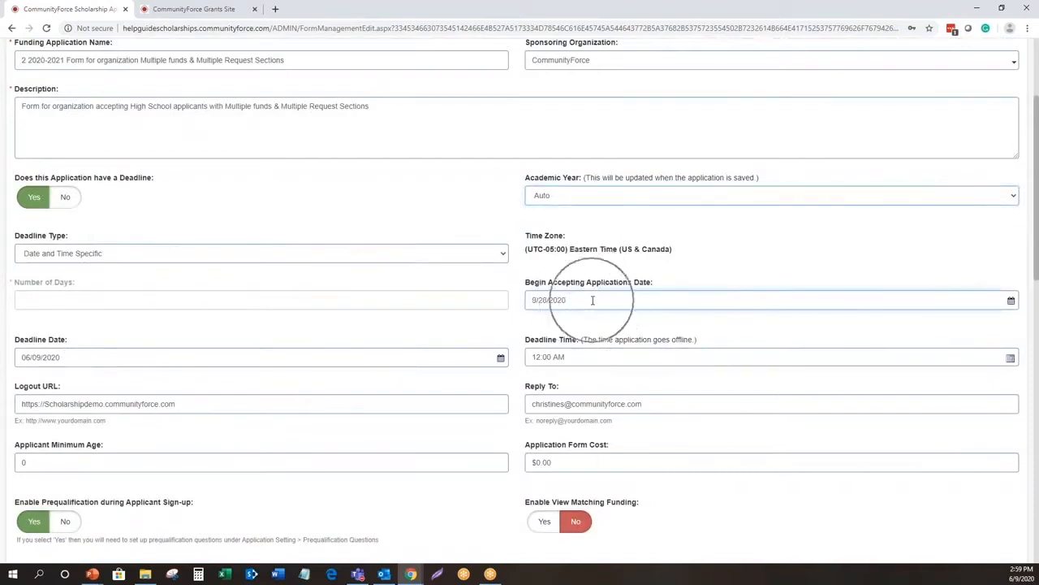
# - Turn off the application's deadline setting and turn it back on
pyautogui.click(65, 197)
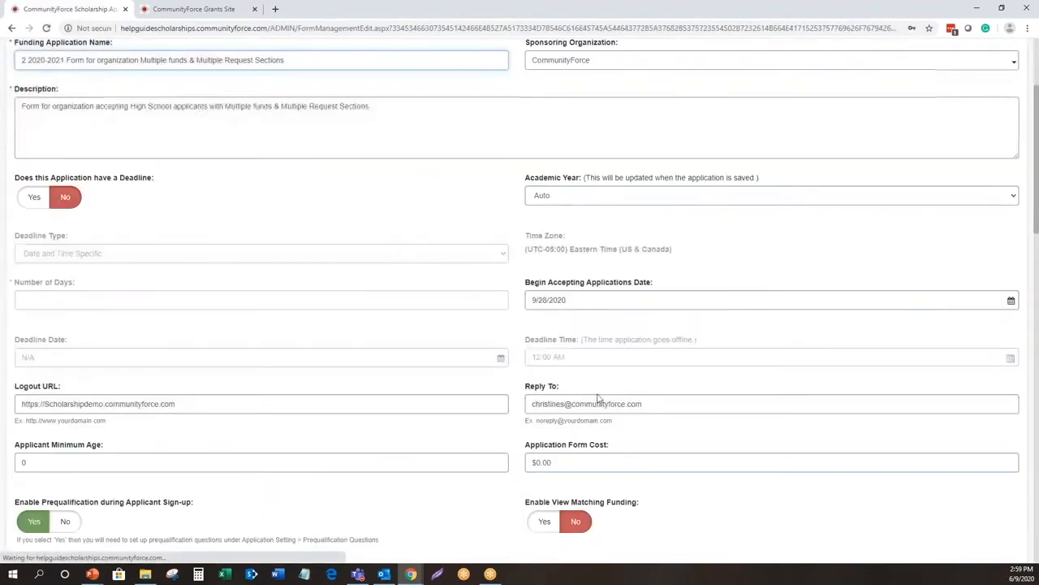
pyautogui.press('ctrl')
pyautogui.press('ctrl')
pyautogui.press('ctrl')
pyautogui.press('ctrl')
pyautogui.press('ctrl')
pyautogui.press('ctrl')
pyautogui.press('ctrl')
pyautogui.press('ctrl')
pyautogui.press('ctrl')
pyautogui.press('ctrl')
pyautogui.press('ctrl')
pyautogui.press('ctrl')
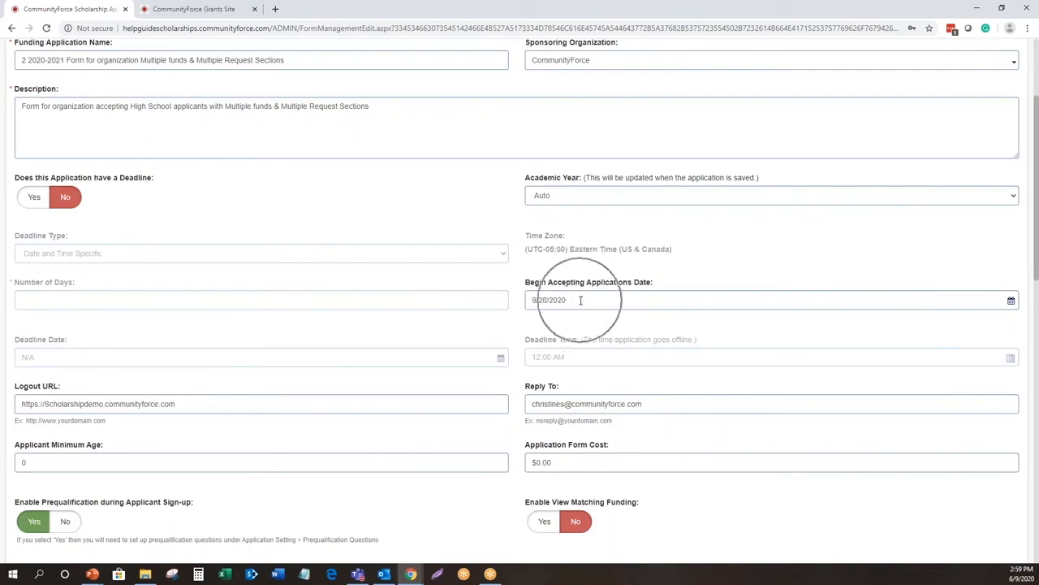
pyautogui.click(38, 203)
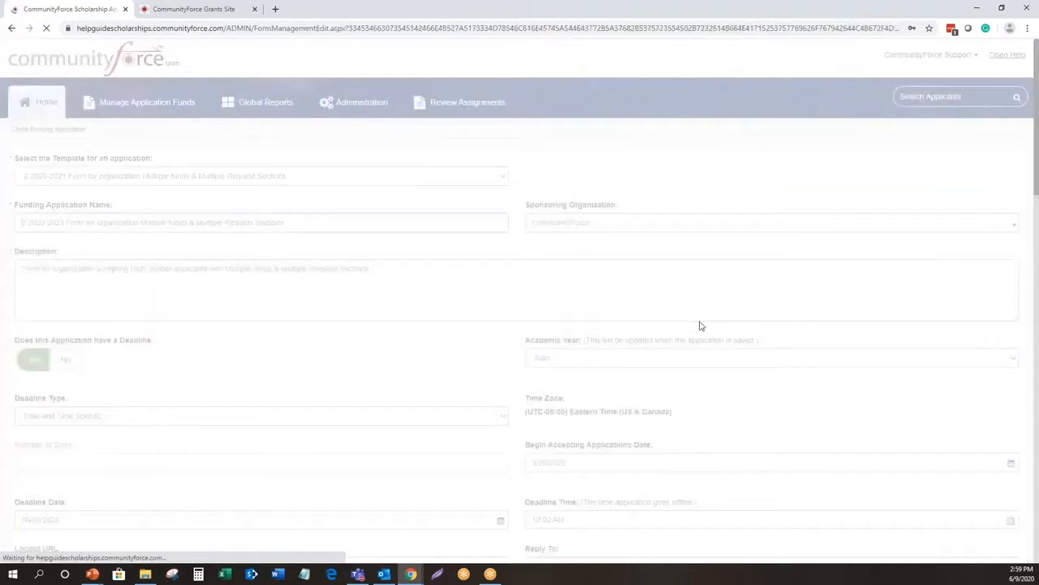
# - Set the application's deadline time to 11:59 PM
pyautogui.scroll(-3, 700, 325)
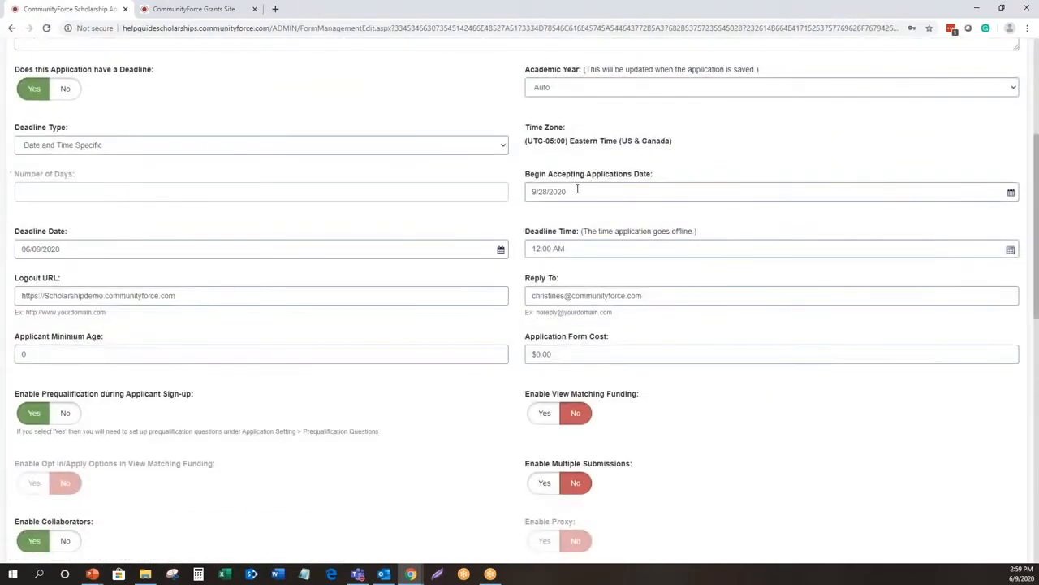
pyautogui.click(81, 251)
pyautogui.press('ctrl')
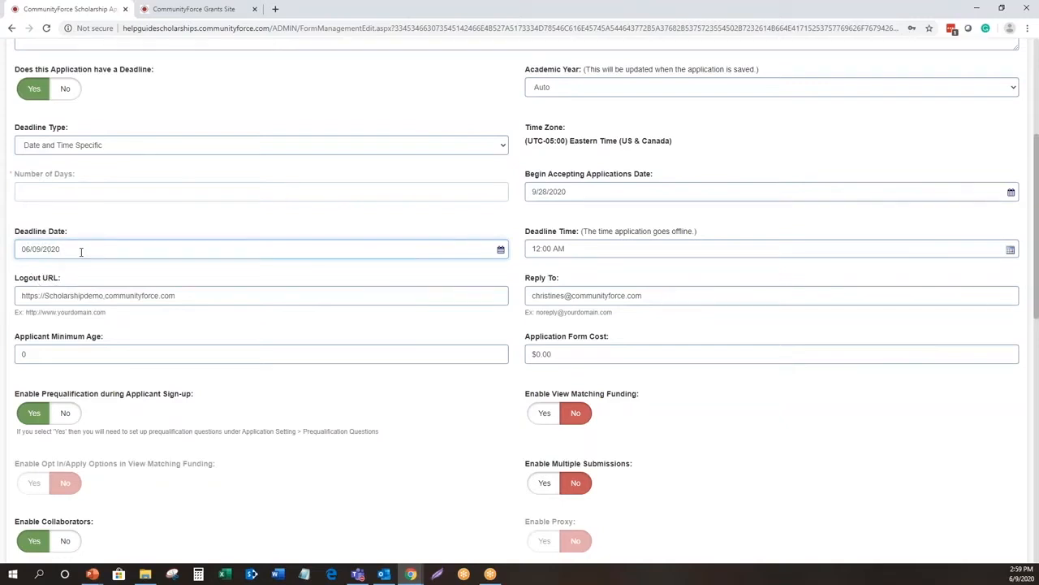
pyautogui.click(574, 251)
pyautogui.press('ctrl')
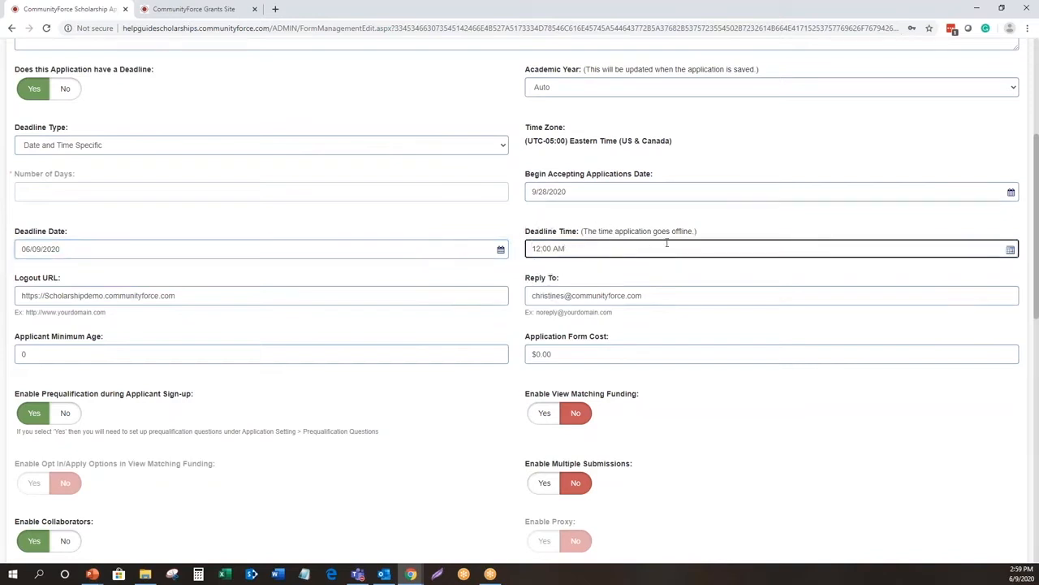
pyautogui.press('ctrl')
pyautogui.press('ctrl')
pyautogui.press('ctrl')
pyautogui.moveTo(574, 247); pyautogui.dragTo(531, 249)
pyautogui.write('11:59 PM')
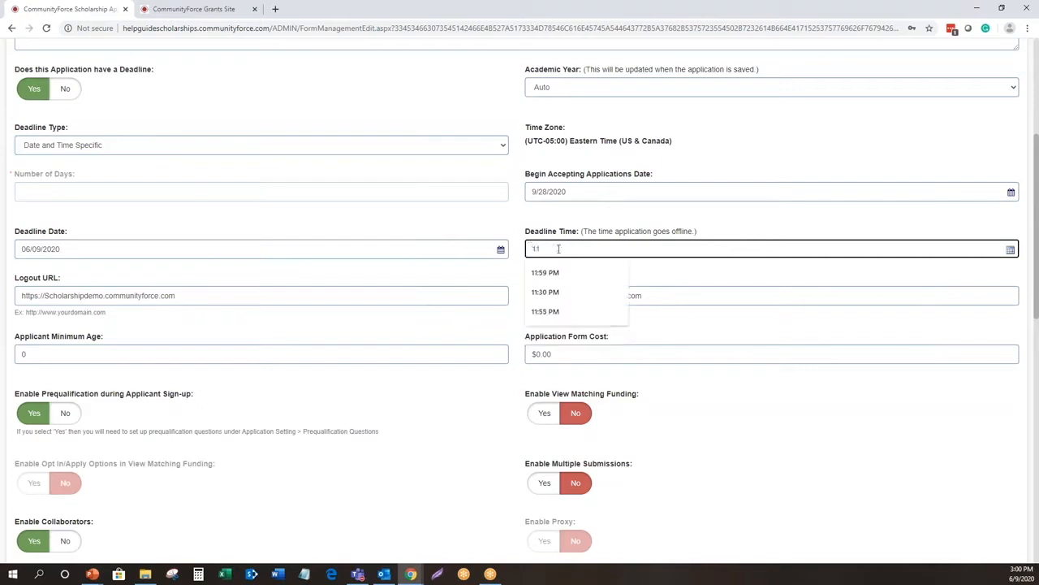
pyautogui.click(547, 273)
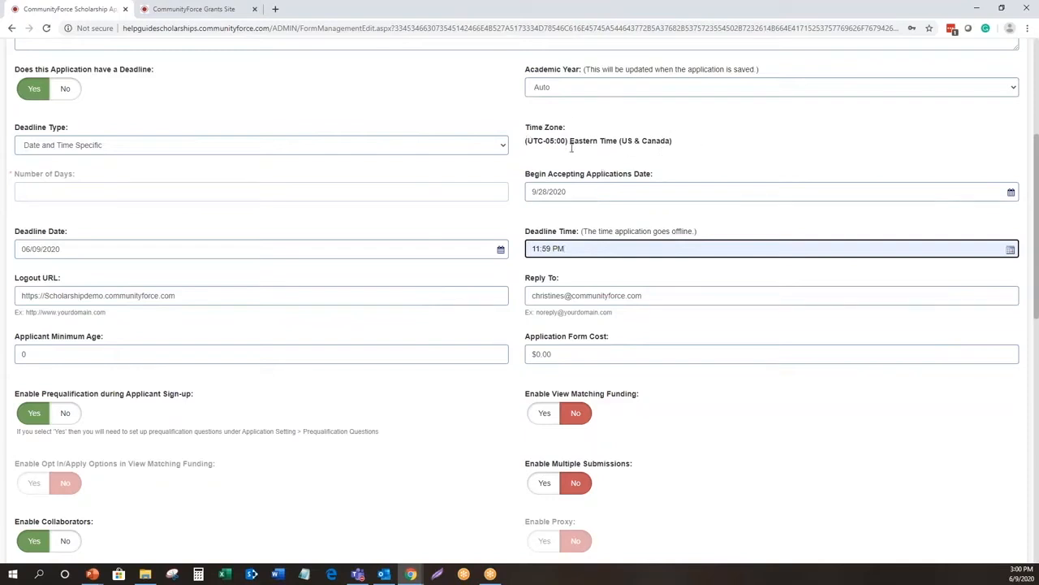
# - Review the form's time zone, academic year, application start date and deadline date settings
pyautogui.scroll(1, 586, 174)
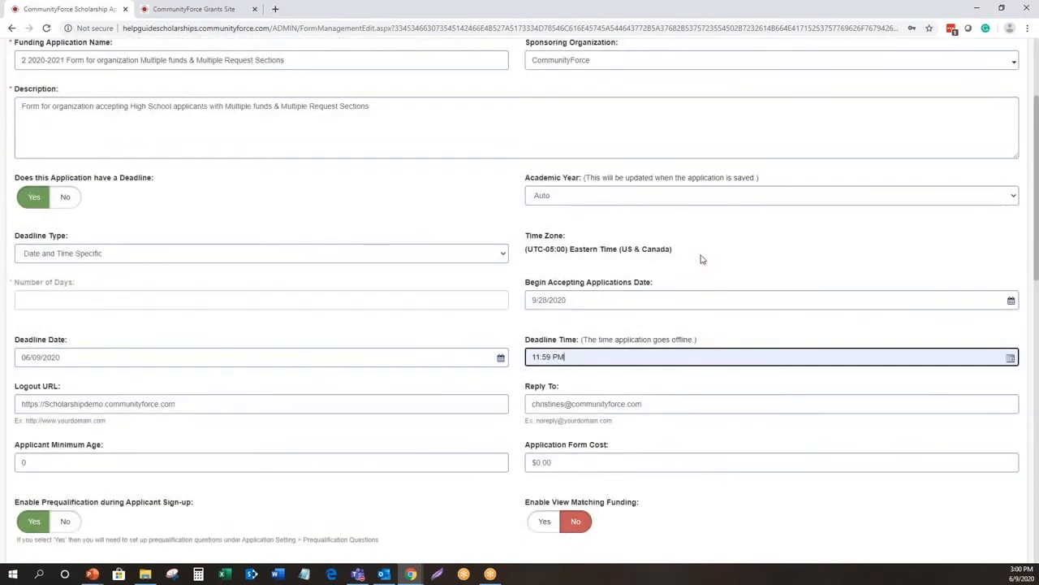
pyautogui.scroll(2, 573, 155)
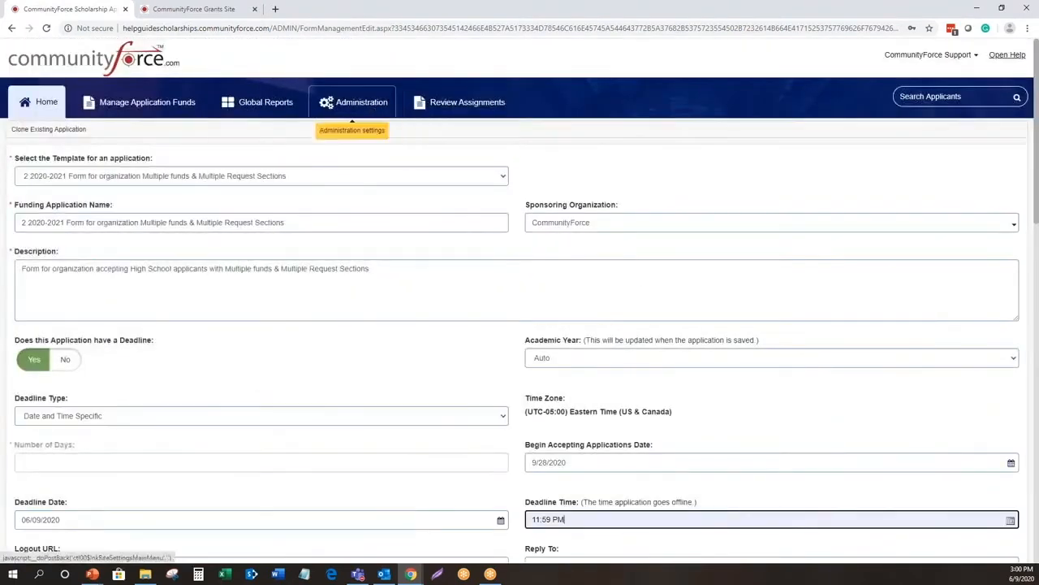
pyautogui.scroll(-1, 801, 294)
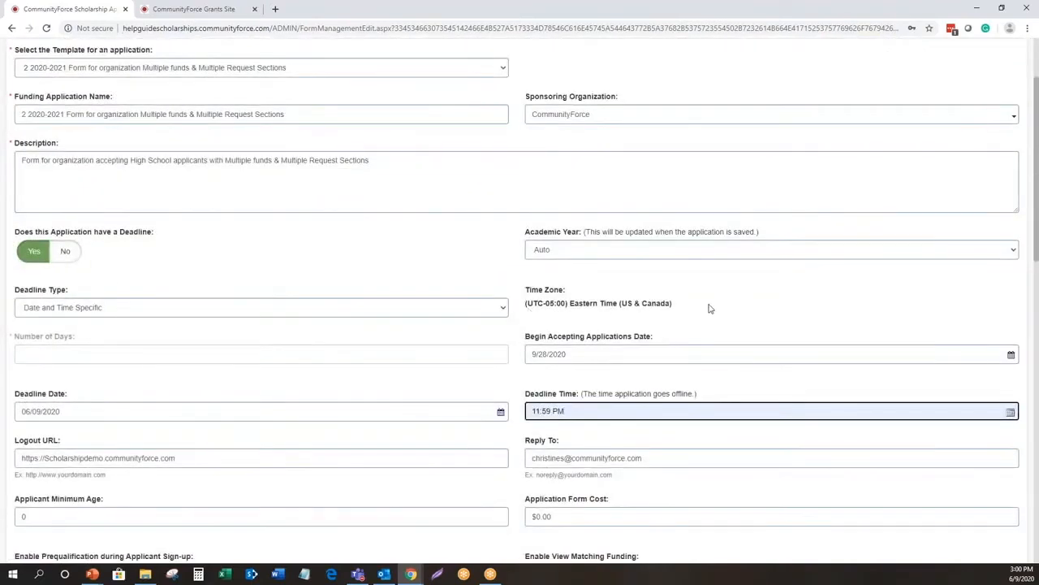
pyautogui.scroll(-1, 709, 307)
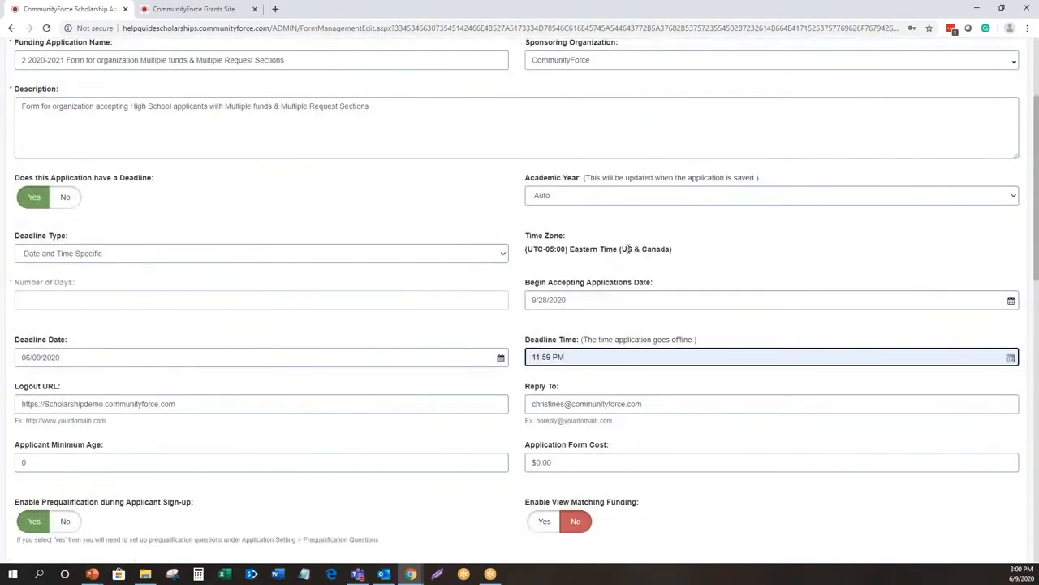
pyautogui.click(557, 194)
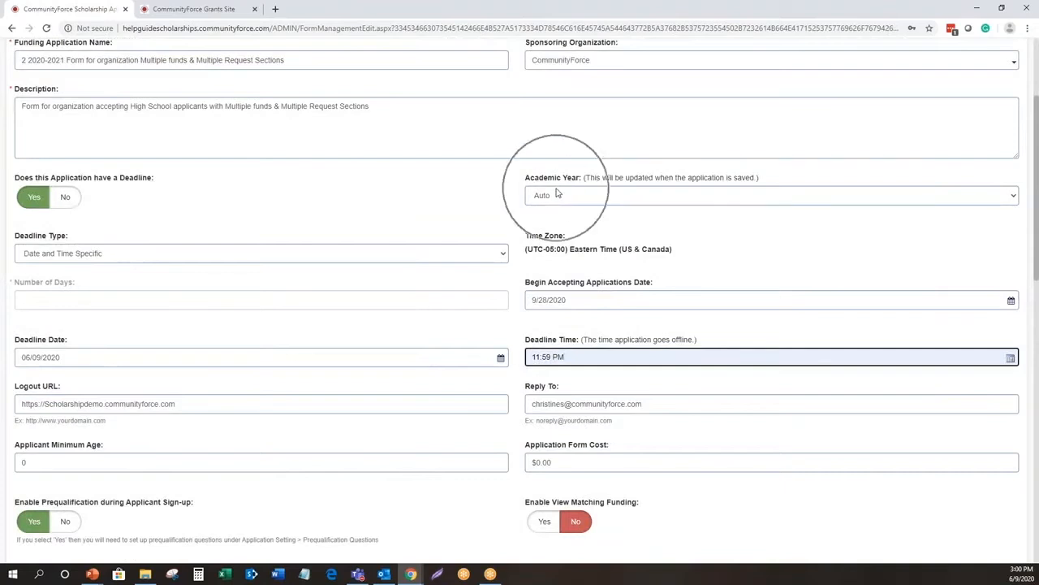
pyautogui.click(573, 298)
pyautogui.click(117, 361)
pyautogui.scroll(2, 173, 313)
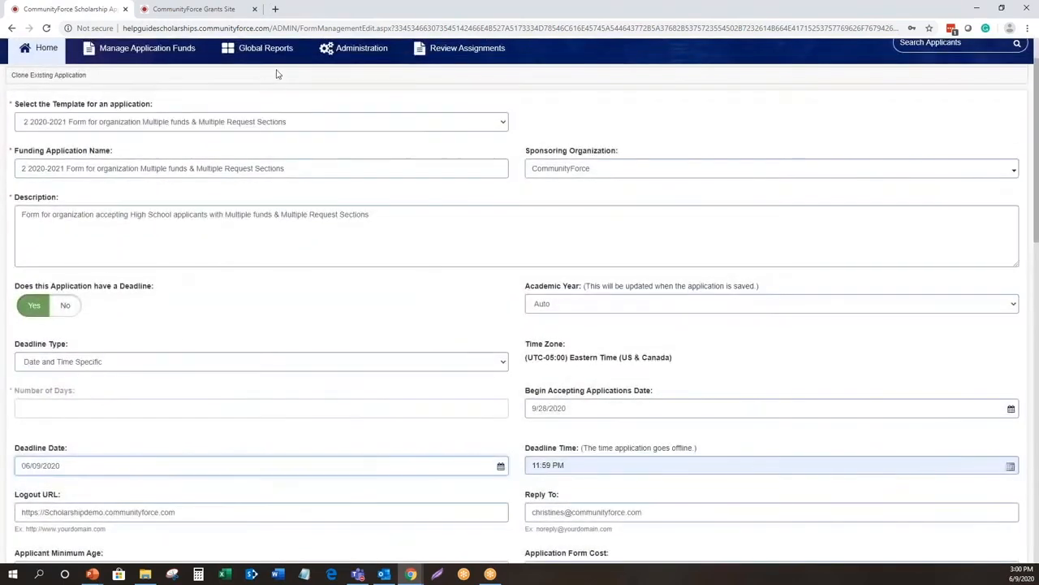
pyautogui.click(356, 55)
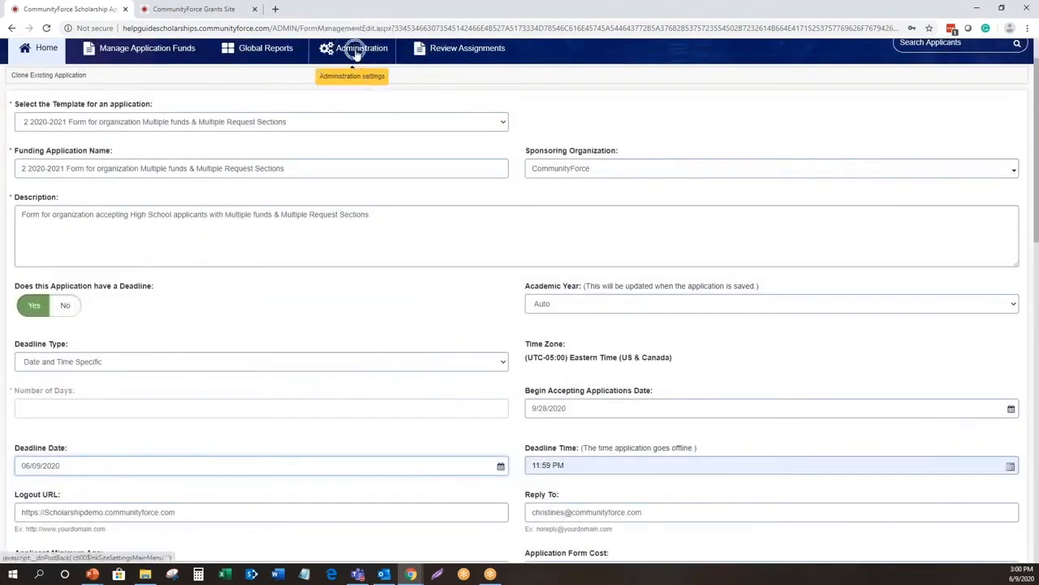
pyautogui.click(355, 55)
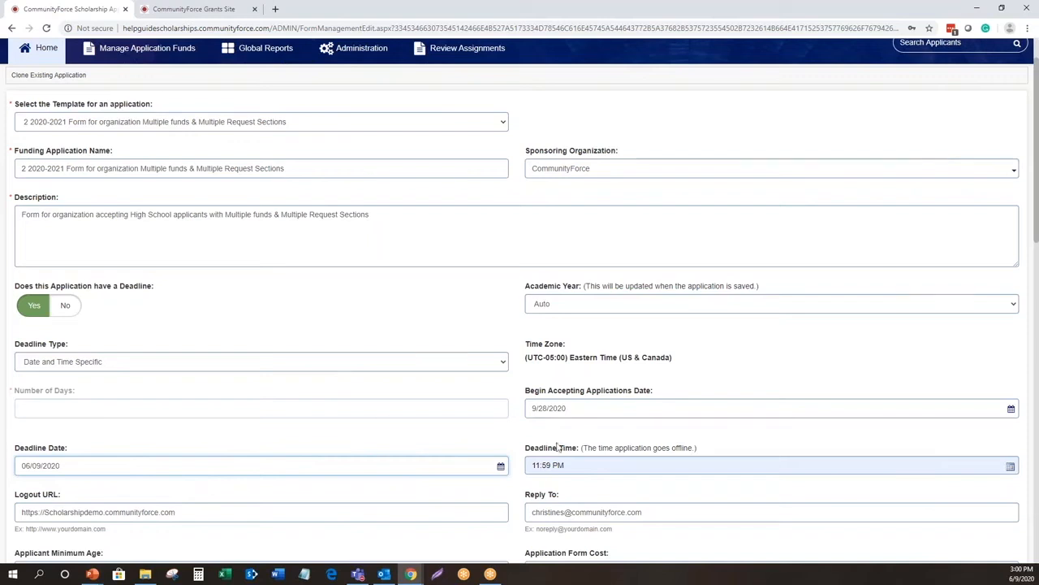
# - Set the academic year to 2021-2022
pyautogui.scroll(-1, 574, 208)
pyautogui.press('ctrl')
pyautogui.click(572, 257)
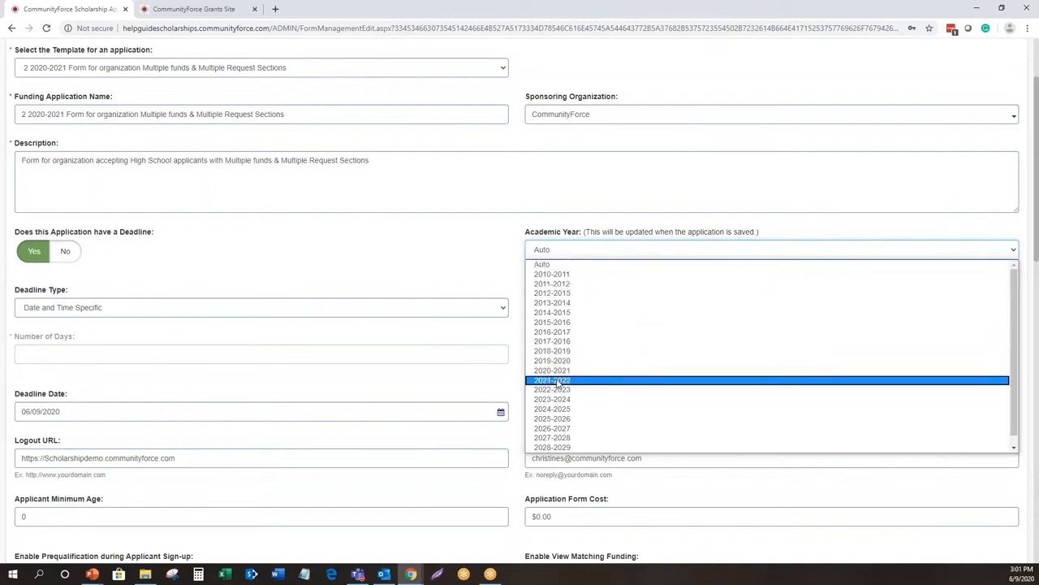
pyautogui.click(287, 398)
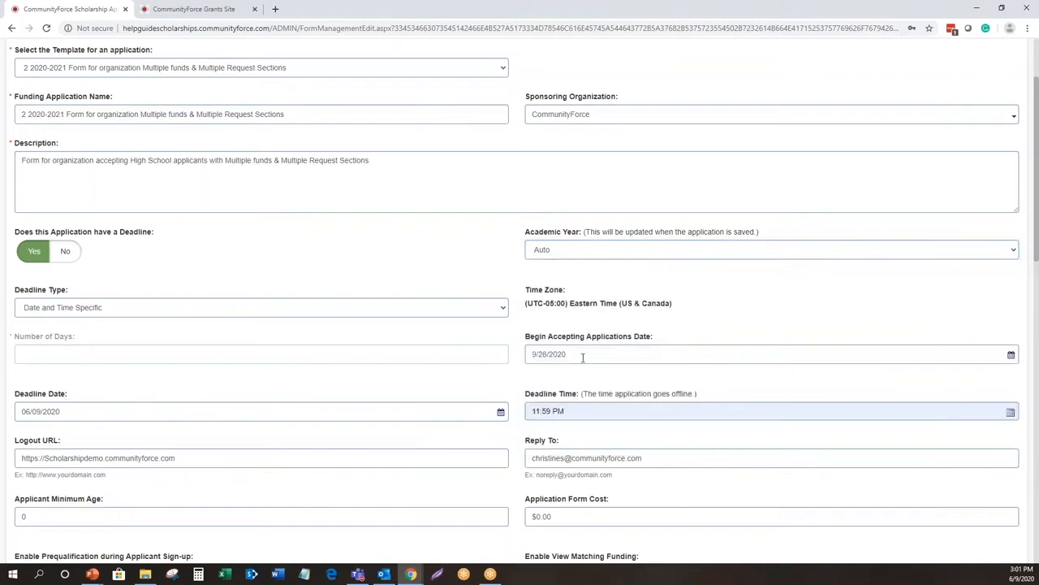
pyautogui.click(571, 255)
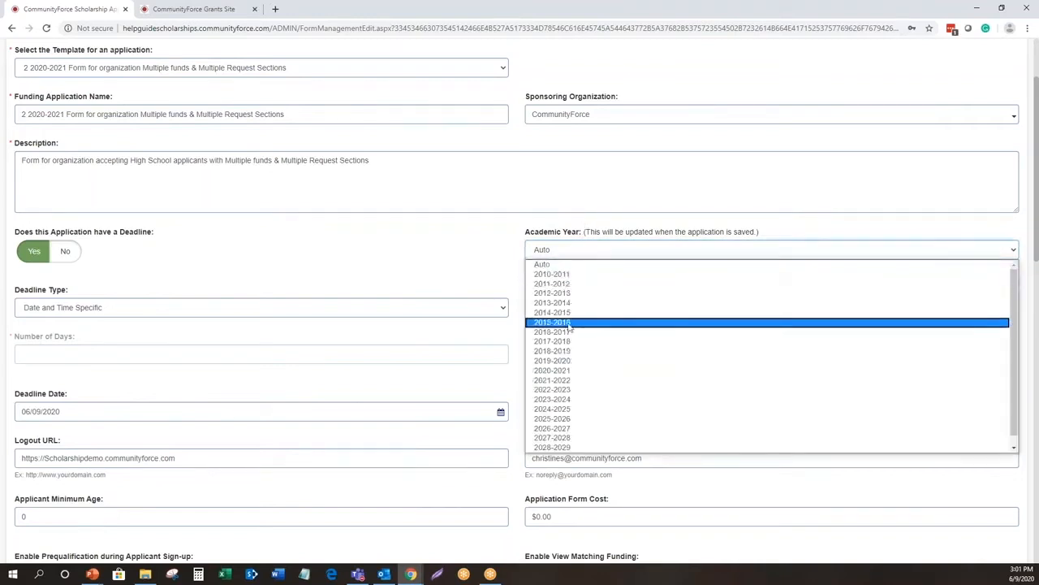
pyautogui.click(574, 380)
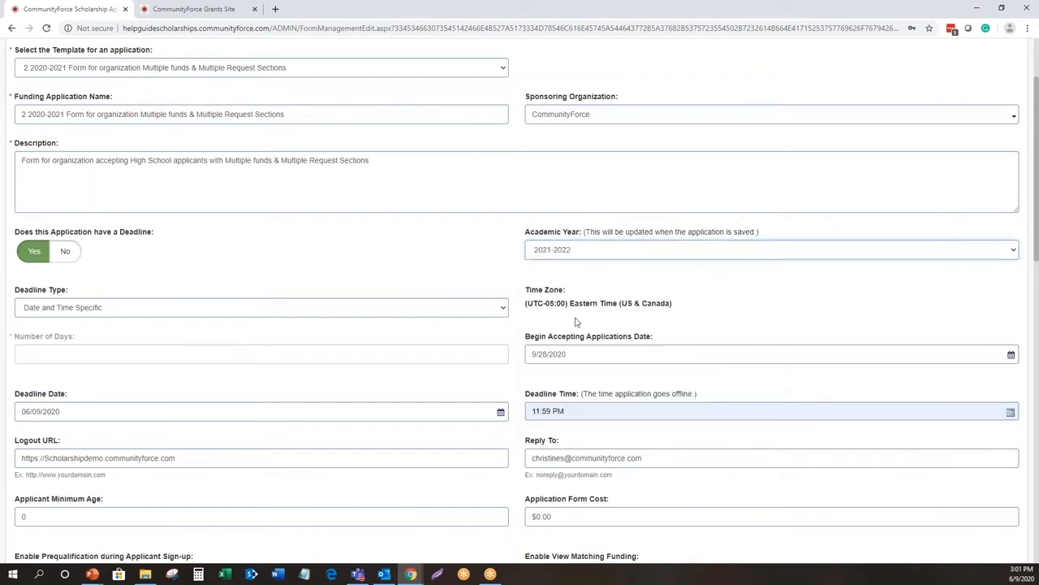
# - Set the academic year back to Auto
pyautogui.click(589, 258)
pyautogui.click(578, 266)
pyautogui.scroll(-2, 603, 292)
pyautogui.scroll(-2, 607, 305)
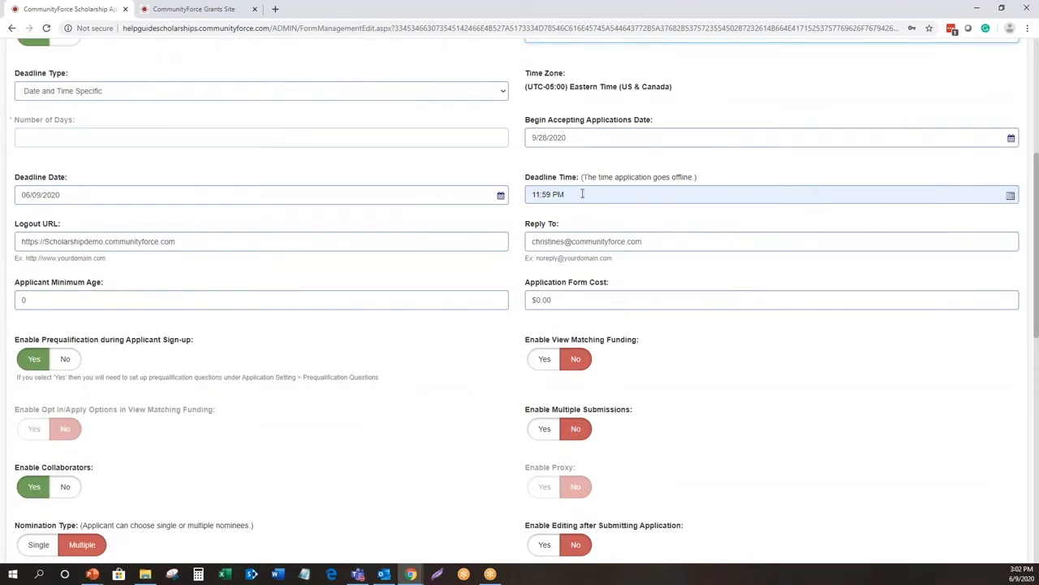
pyautogui.scroll(1, 579, 194)
pyautogui.scroll(1, 575, 194)
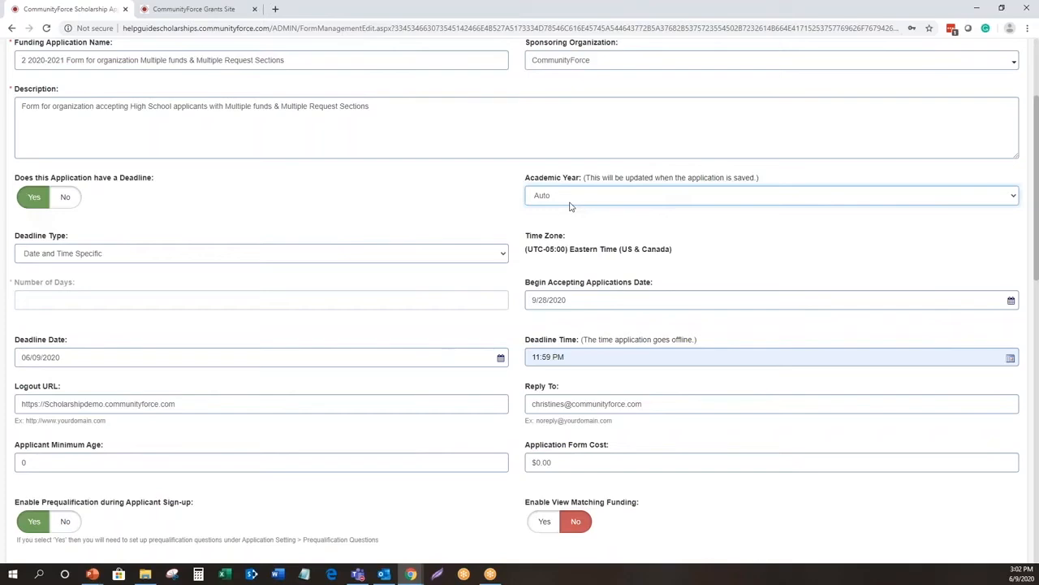
# - Examine the Logout URL setting and compare it with the site's own web address
pyautogui.scroll(-1, 570, 206)
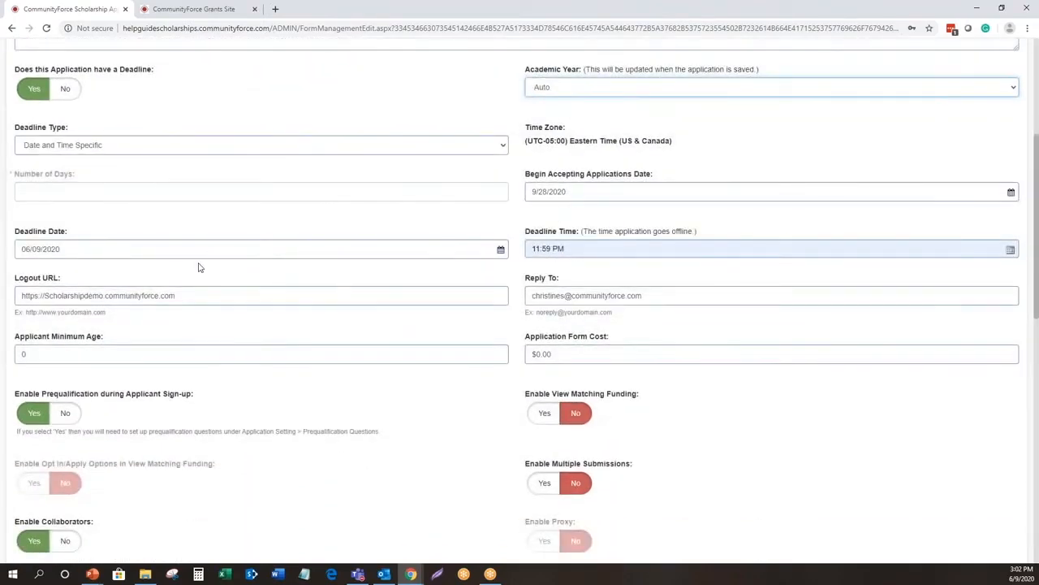
pyautogui.scroll(-1, 197, 268)
pyautogui.click(199, 242)
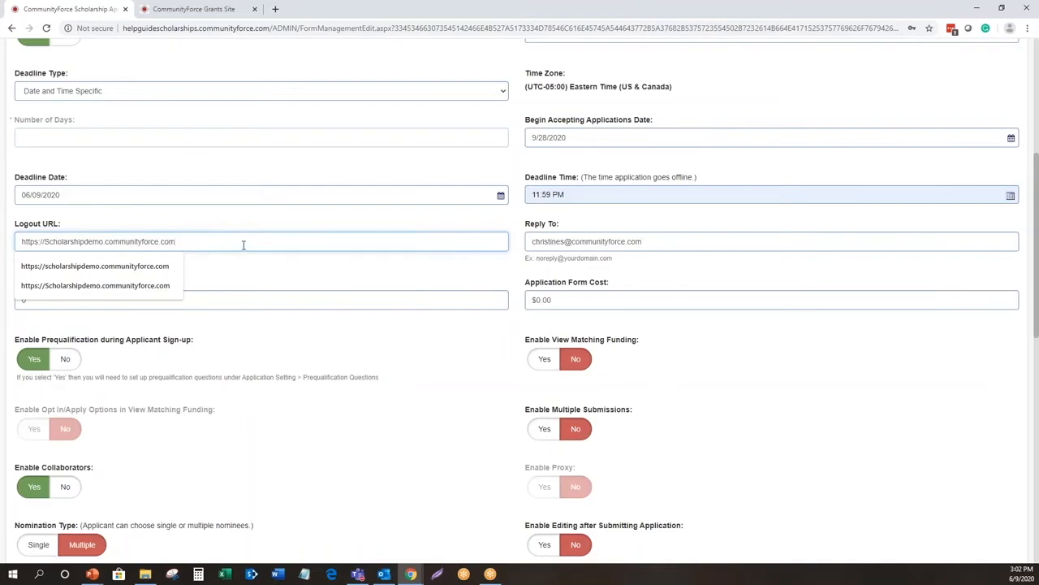
pyautogui.scroll(2, 243, 244)
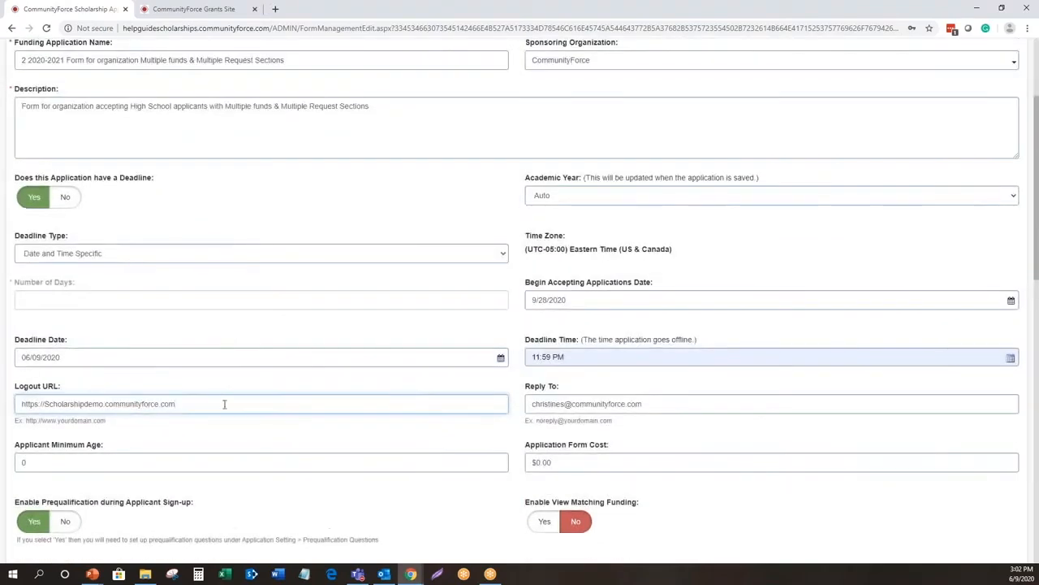
pyautogui.click(166, 28)
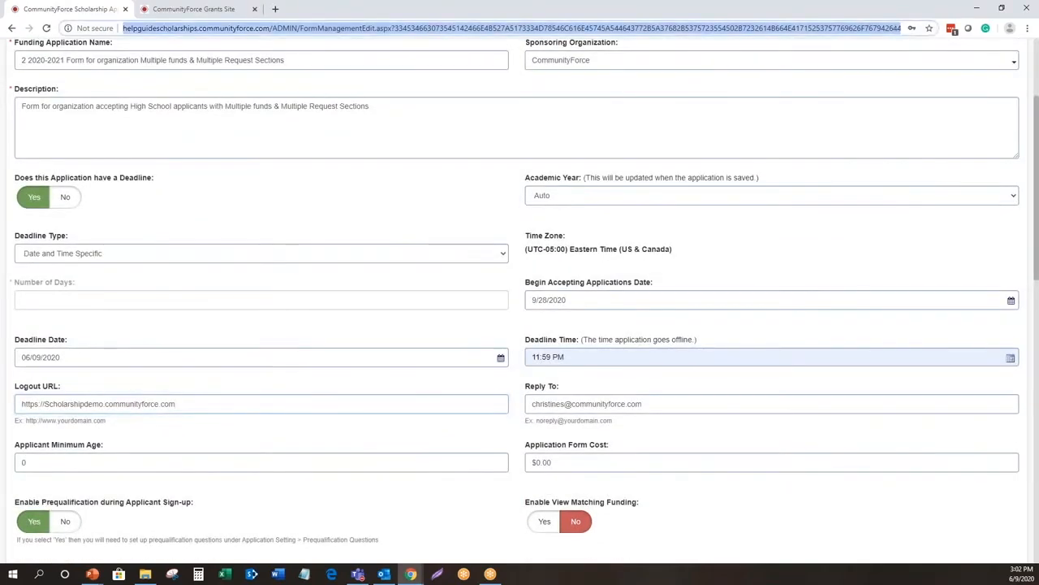
pyautogui.scroll(-3, 288, 139)
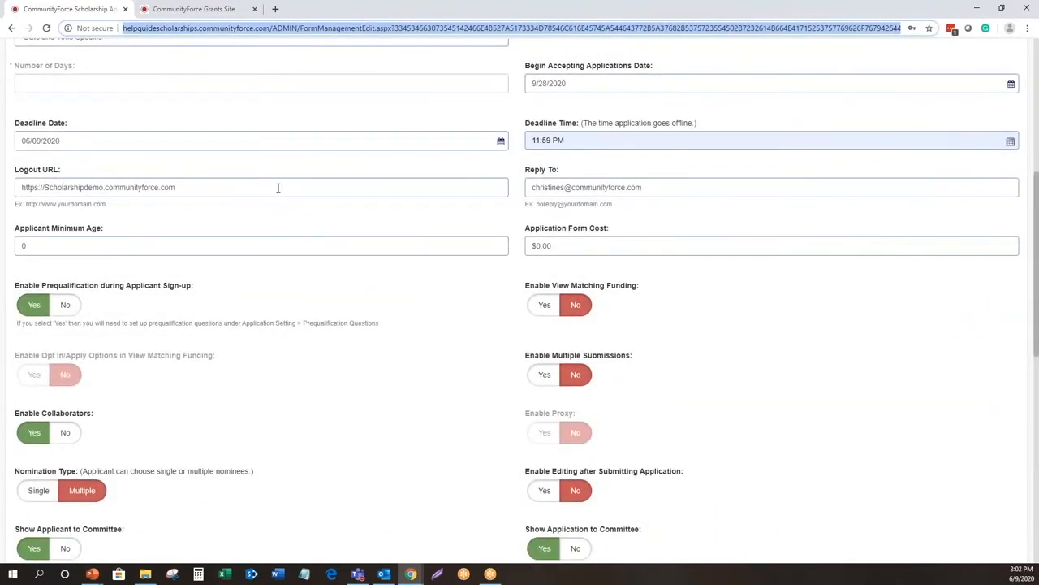
pyautogui.scroll(1, 278, 188)
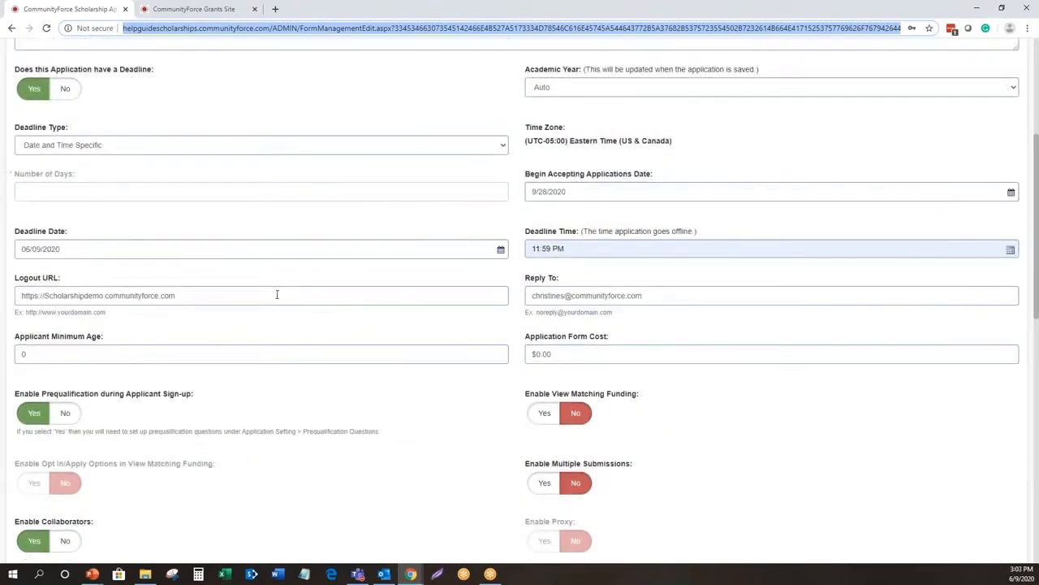
pyautogui.moveTo(211, 294); pyautogui.dragTo(42, 296)
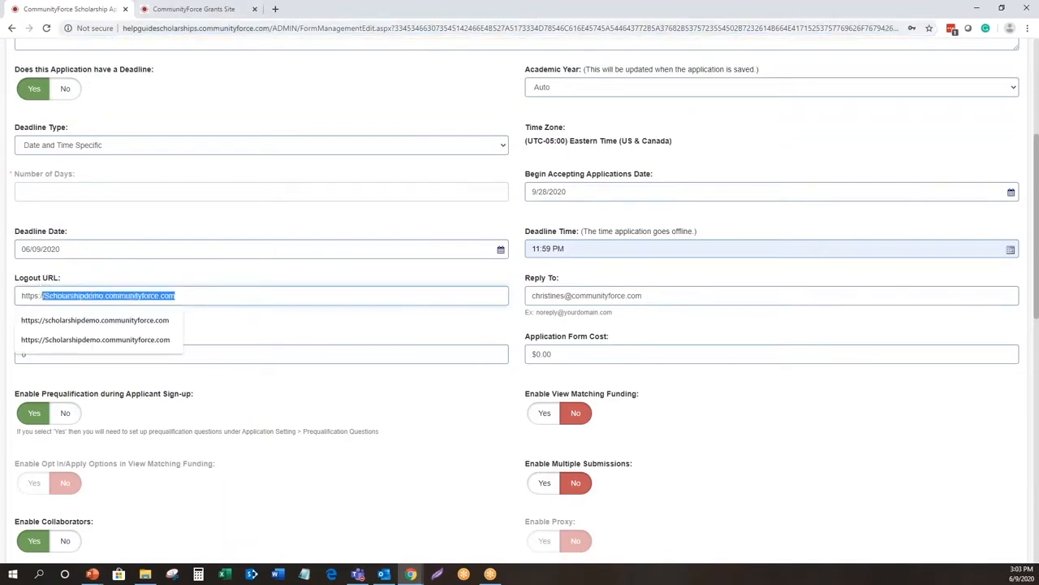
pyautogui.click(376, 333)
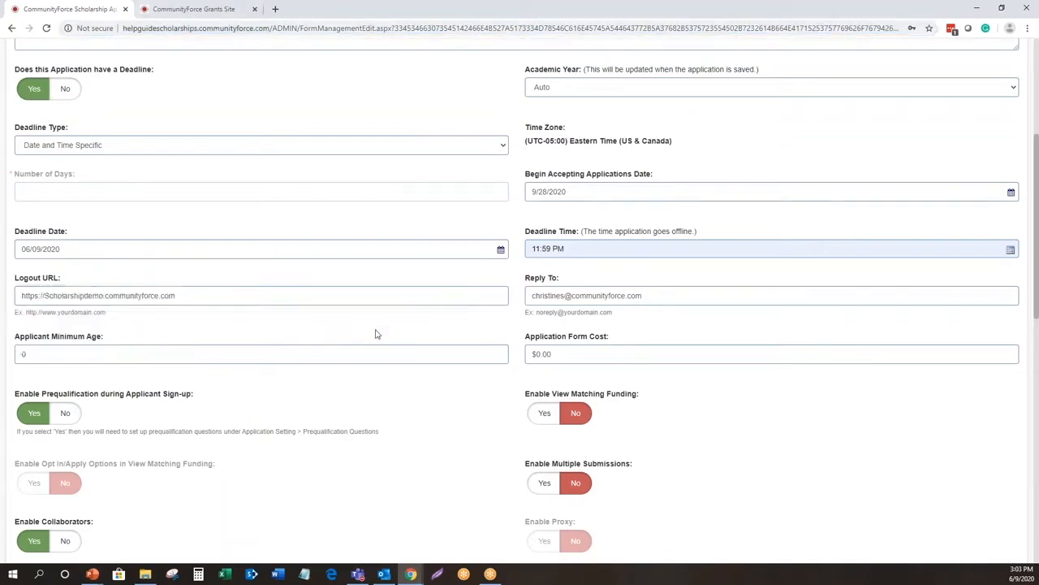
pyautogui.click(264, 298)
pyautogui.moveTo(231, 294); pyautogui.dragTo(12, 286)
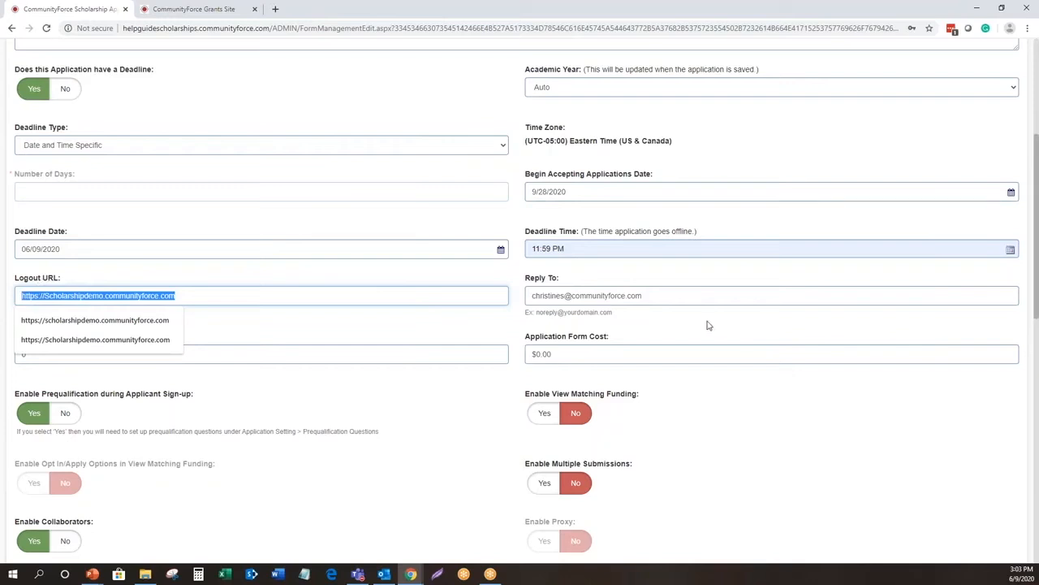
# - Review the Reply To address setting and its suggested entries
pyautogui.click(653, 295)
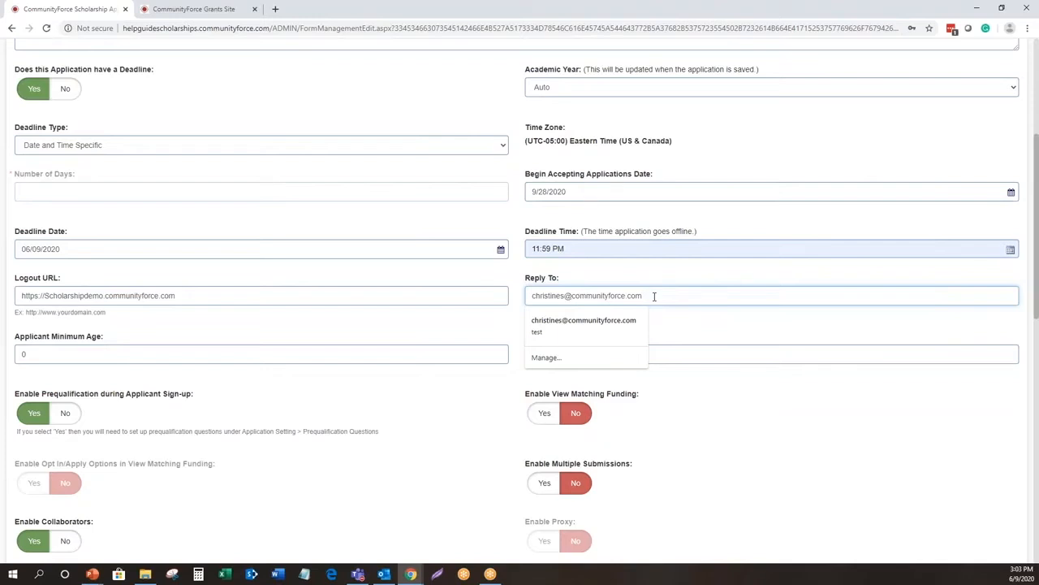
pyautogui.click(686, 324)
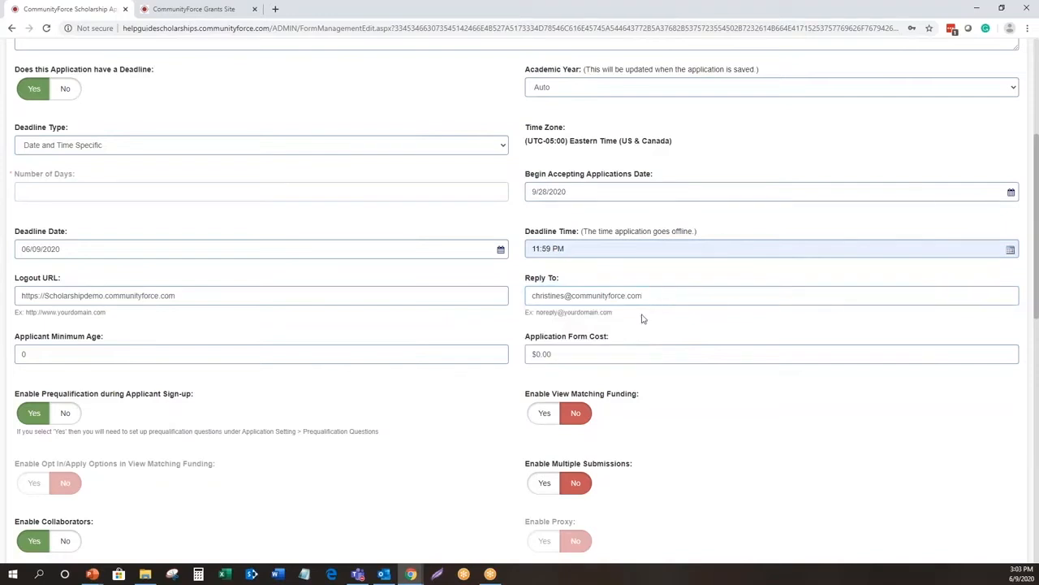
# - Set the applicant minimum age to 18
pyautogui.scroll(-1, 457, 316)
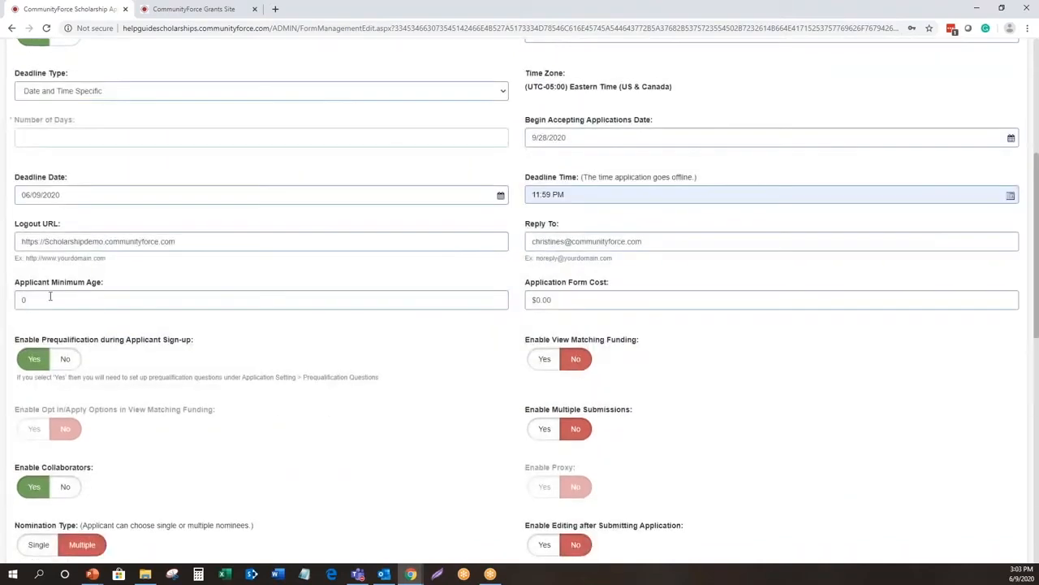
pyautogui.doubleClick(23, 300)
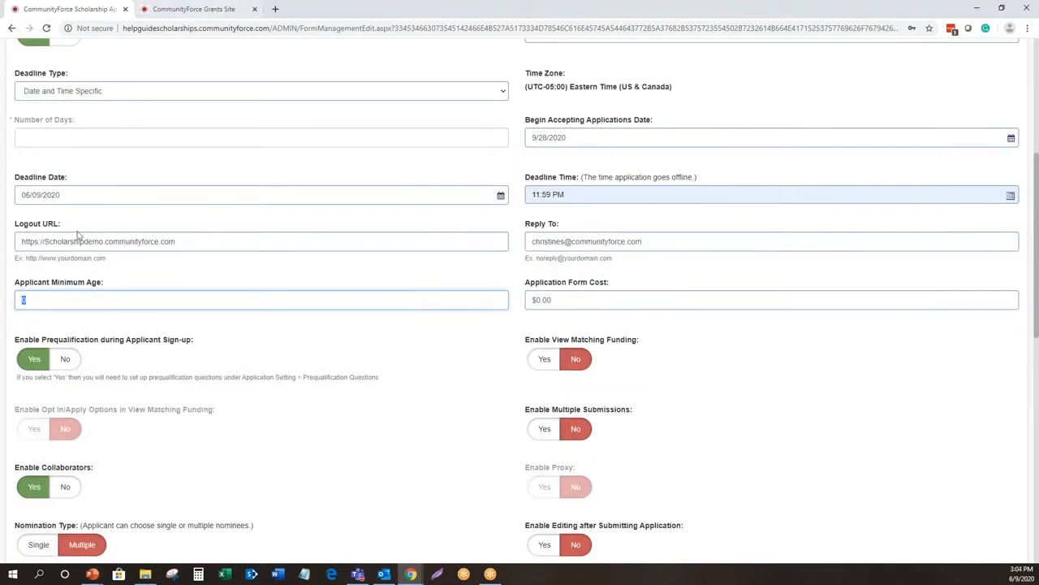
pyautogui.click(53, 301)
pyautogui.moveTo(53, 301); pyautogui.dragTo(13, 298)
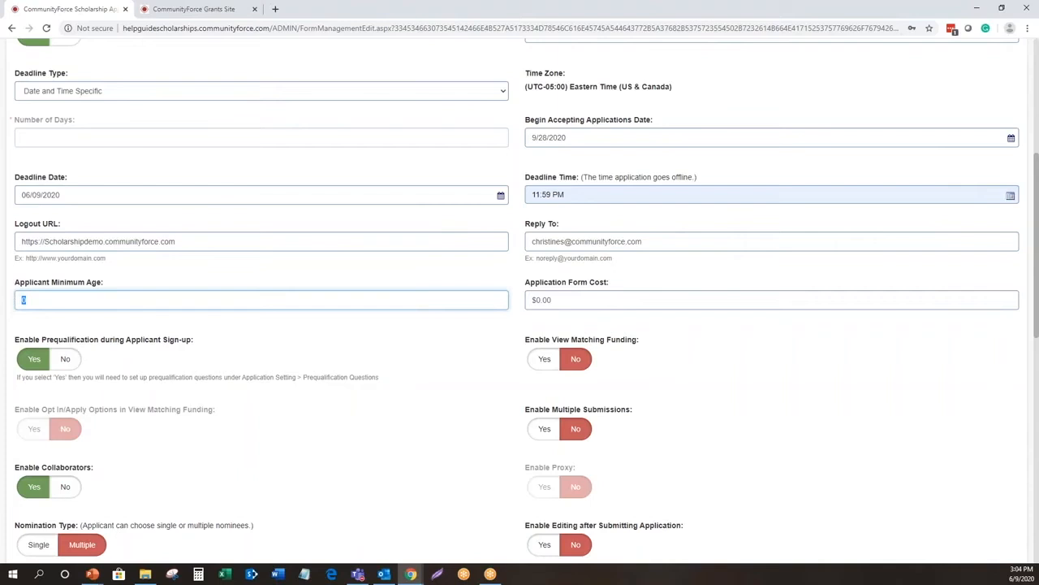
pyautogui.write('18')
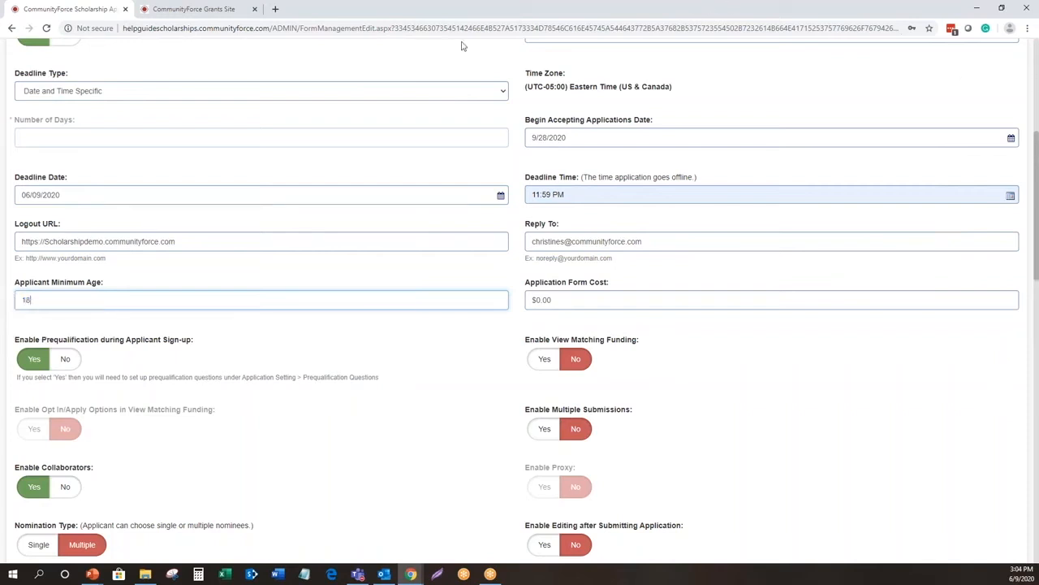
pyautogui.click(426, 332)
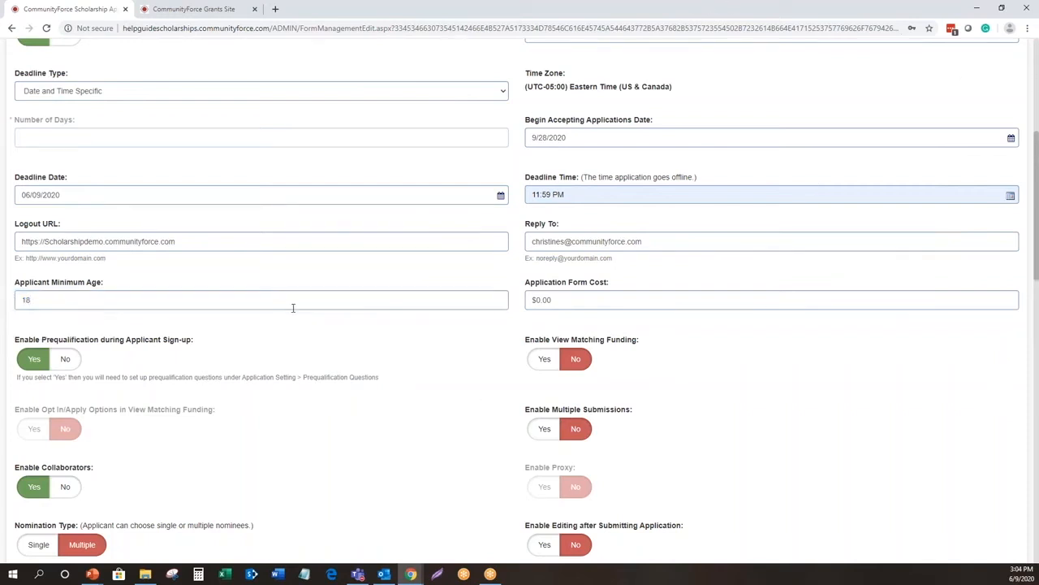
# - Examine the Acknowledgment message editor meant for applicants under the minimum age
pyautogui.click(297, 301)
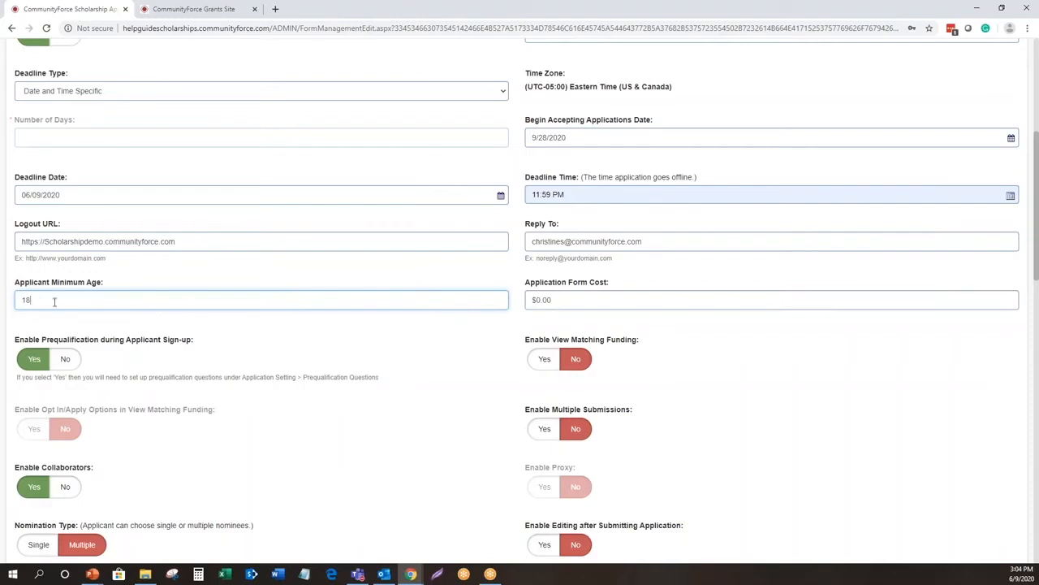
pyautogui.doubleClick(20, 300)
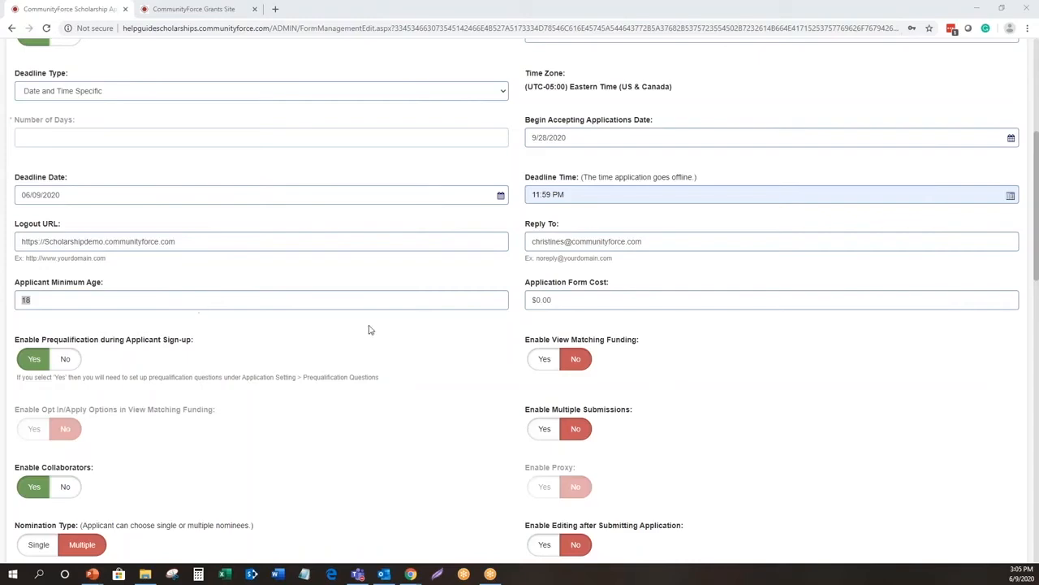
pyautogui.scroll(-1, 368, 331)
pyautogui.click(127, 247)
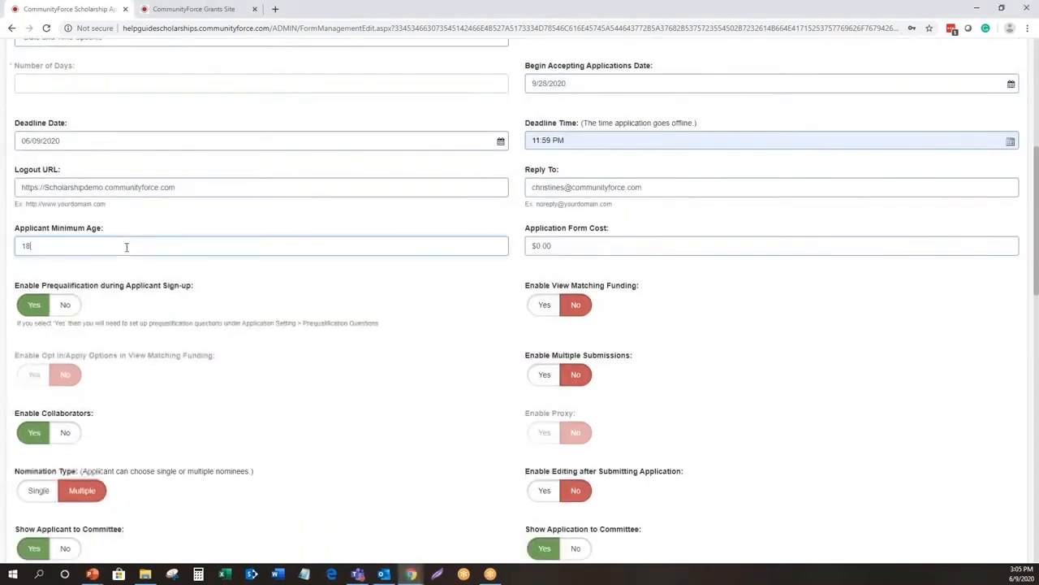
pyautogui.scroll(-5, 318, 384)
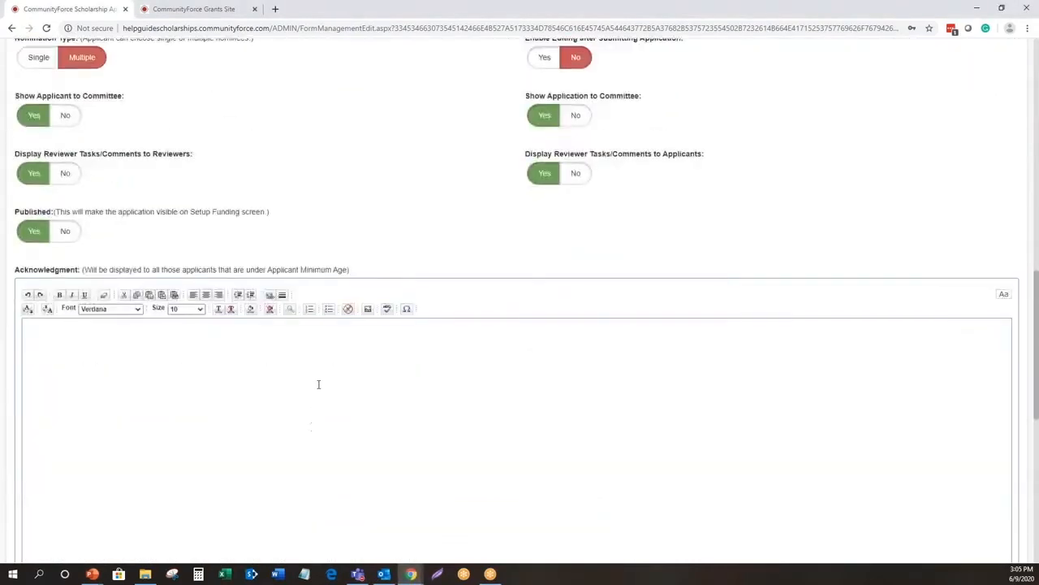
pyautogui.click(318, 384)
pyautogui.click(318, 384)
pyautogui.click(475, 405)
pyautogui.scroll(-1, 473, 401)
pyautogui.scroll(-1, 472, 402)
pyautogui.scroll(1, 471, 328)
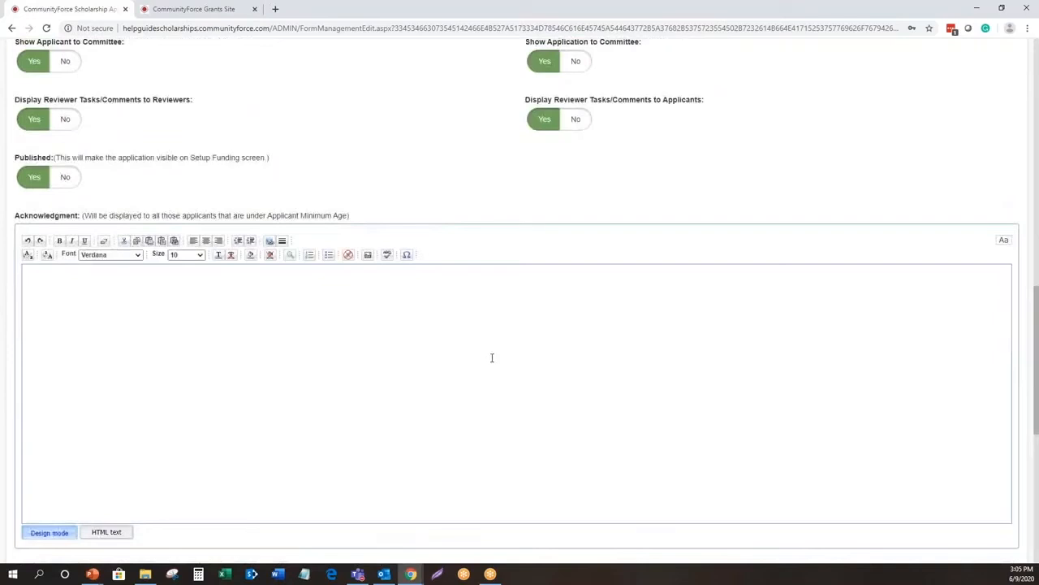
pyautogui.click(424, 354)
pyautogui.click(235, 297)
pyautogui.click(396, 334)
# - Set the applicant minimum age to 0 and check which message editor follows the Published setting
pyautogui.scroll(5, 397, 334)
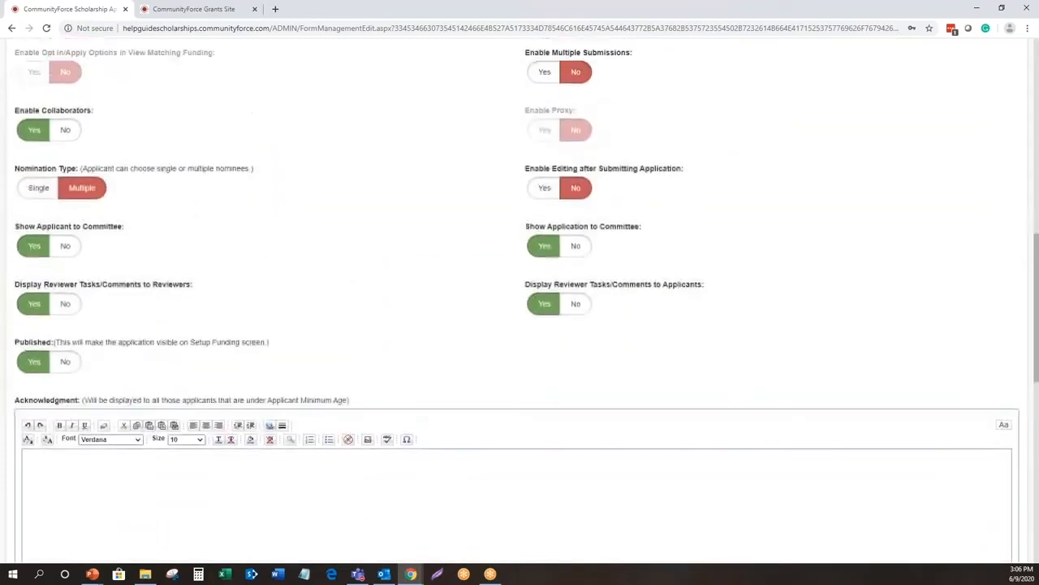
pyautogui.click(49, 190)
pyautogui.doubleClick(49, 189)
pyautogui.write('0')
pyautogui.click(636, 186)
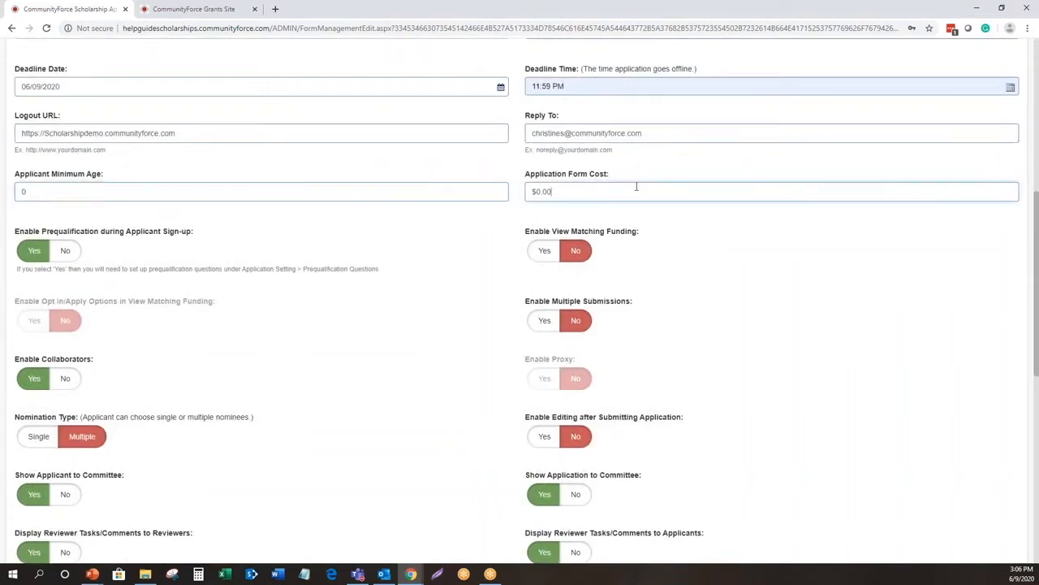
pyautogui.scroll(-5, 635, 187)
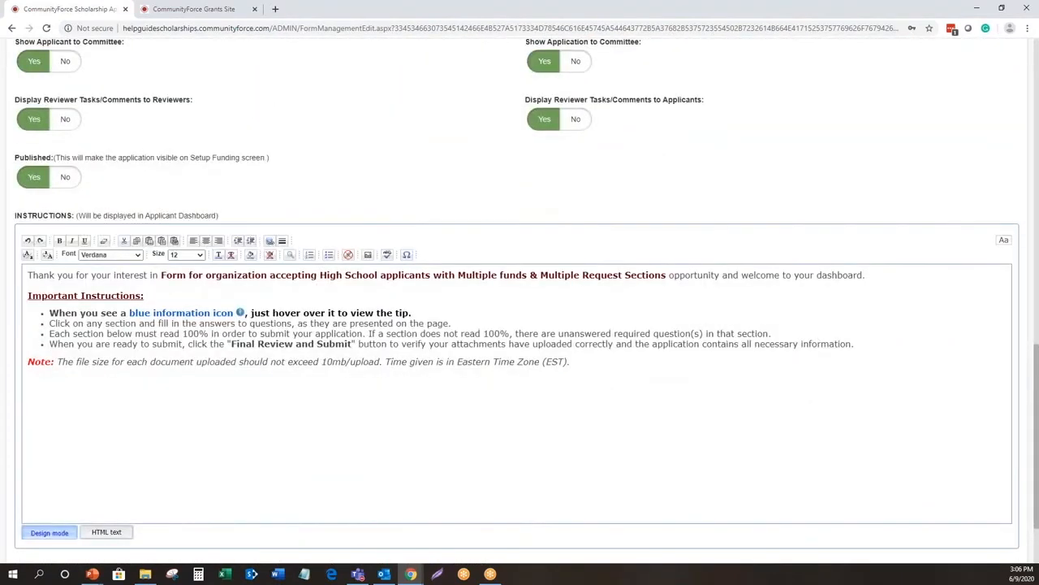
pyautogui.scroll(6, 603, 258)
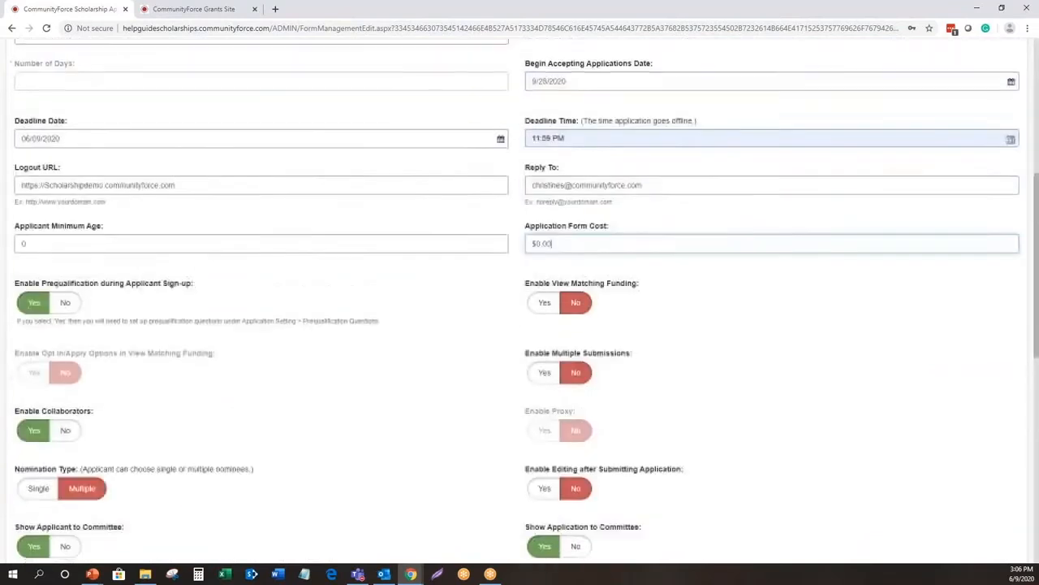
# - Set the application form cost to 120
pyautogui.click(586, 245)
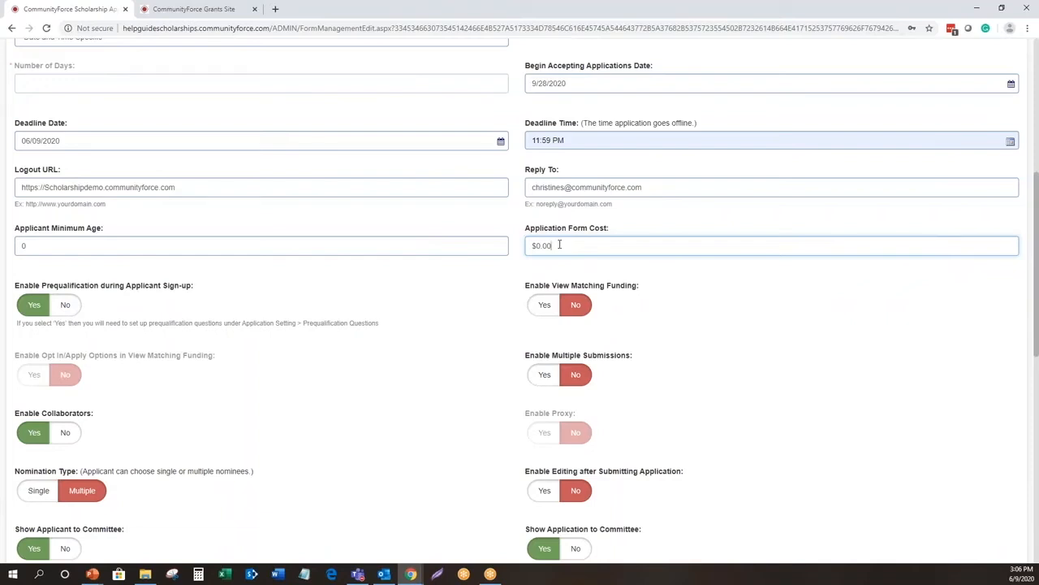
pyautogui.moveTo(560, 244); pyautogui.dragTo(529, 245)
pyautogui.write('120')
pyautogui.click(705, 290)
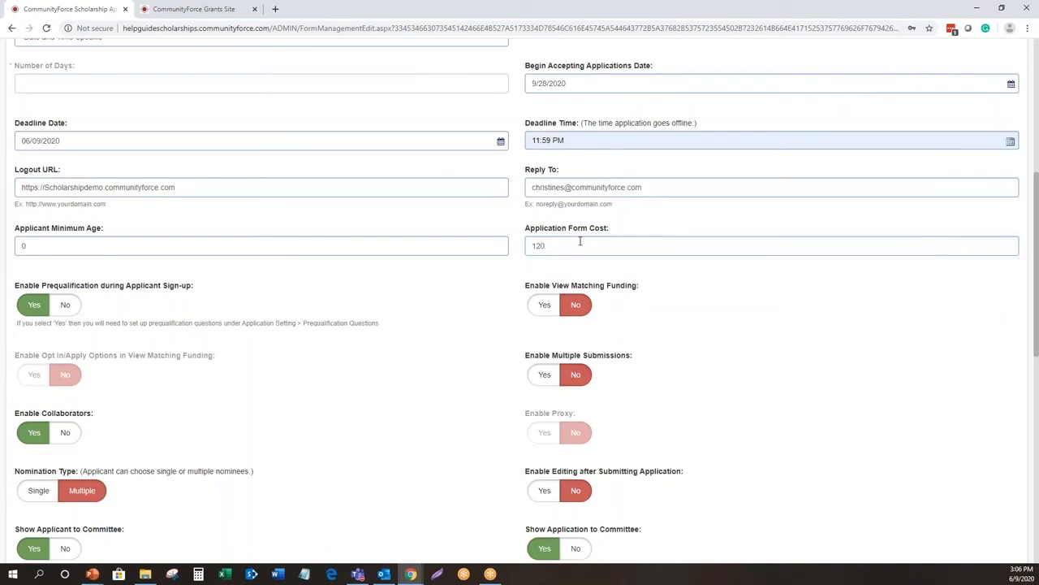
# - Set the application form cost to 0
pyautogui.moveTo(576, 241); pyautogui.dragTo(528, 244)
pyautogui.write('0')
pyautogui.click(658, 297)
# - Review the application form cost, Enable View Matching Funding and Enable Opt In/Apply Options settings
pyautogui.scroll(-2, 454, 292)
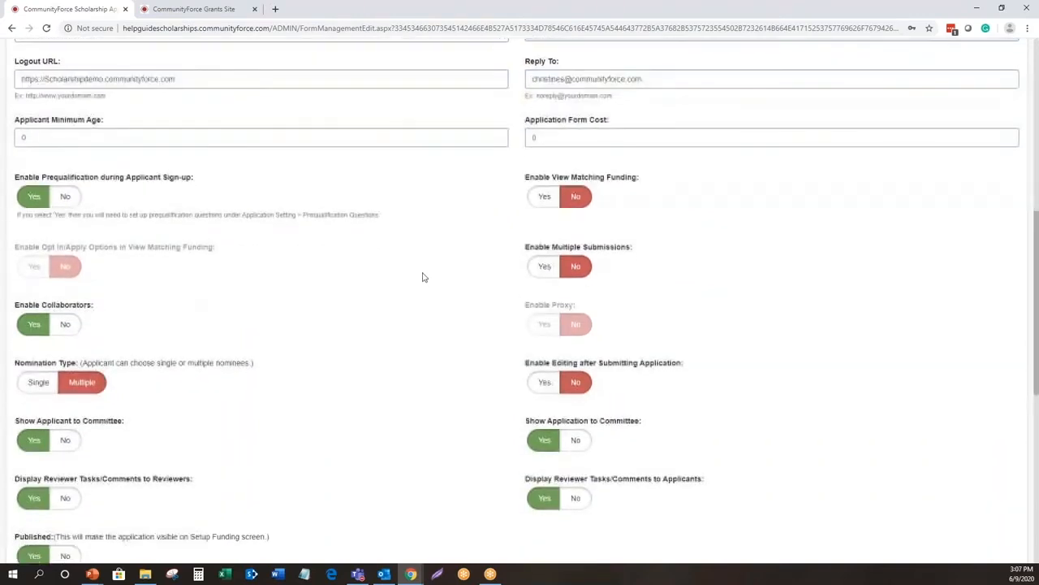
pyautogui.click(546, 140)
pyautogui.click(547, 139)
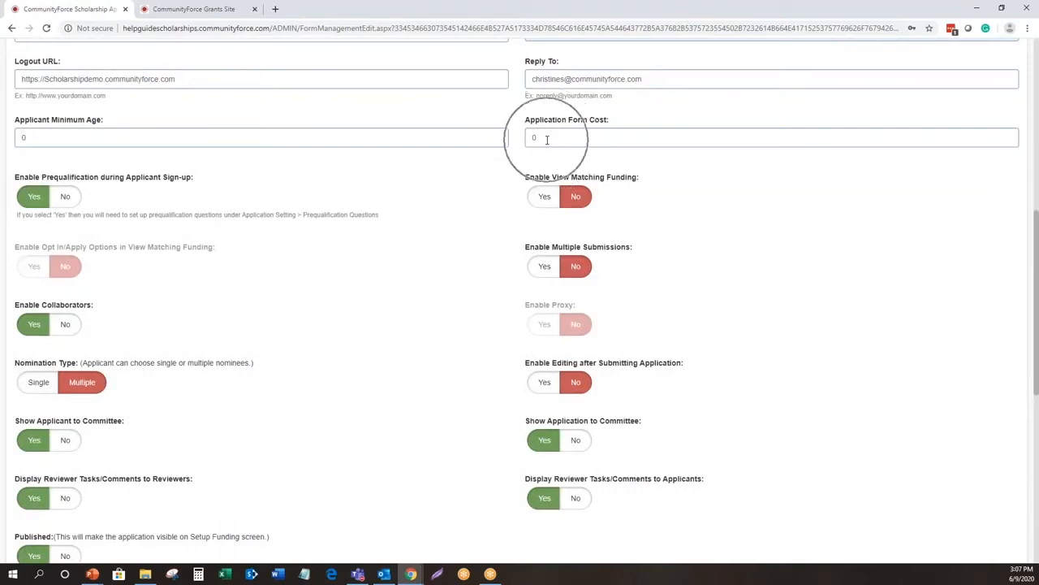
pyautogui.press('ctrl')
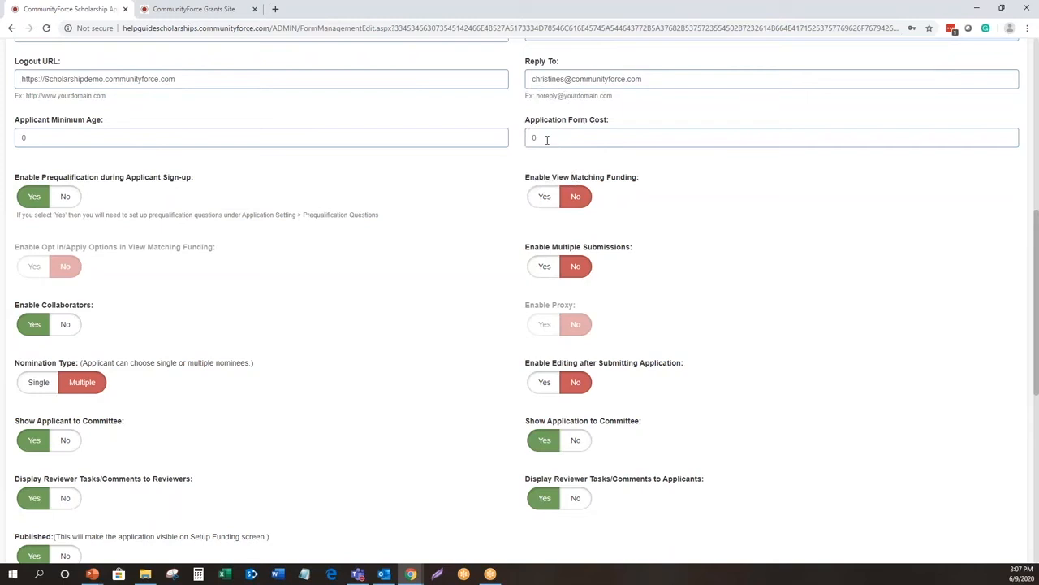
pyautogui.scroll(-1, 173, 171)
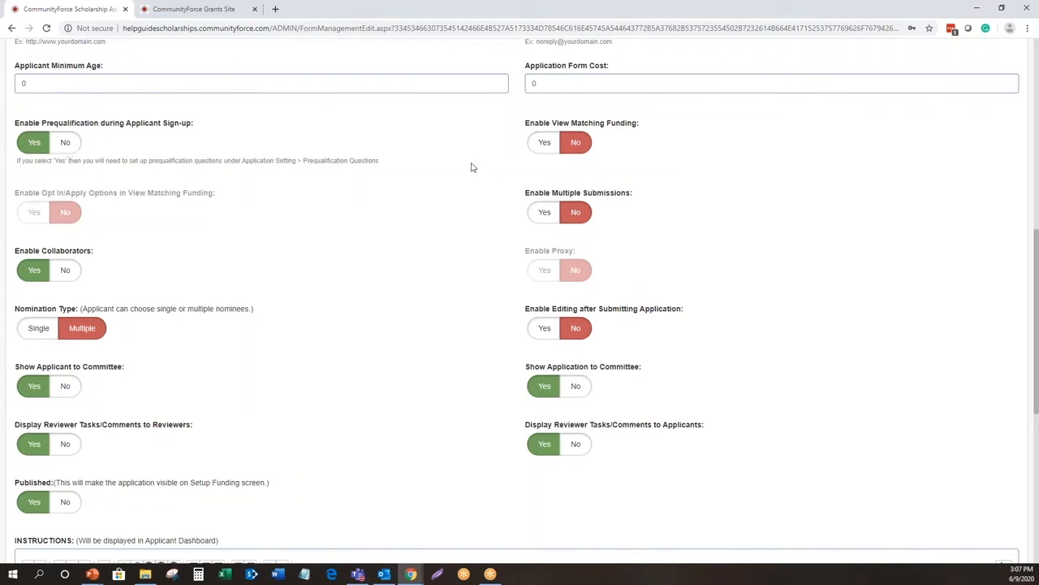
pyautogui.click(543, 144)
pyautogui.click(58, 213)
pyautogui.click(92, 213)
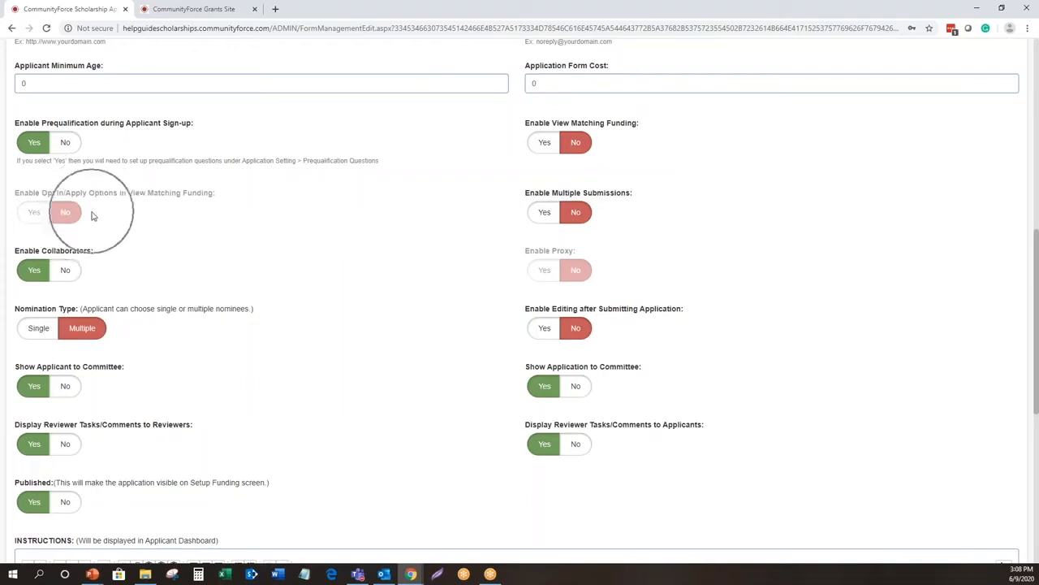
pyautogui.click(92, 213)
pyautogui.click(91, 212)
pyautogui.click(82, 233)
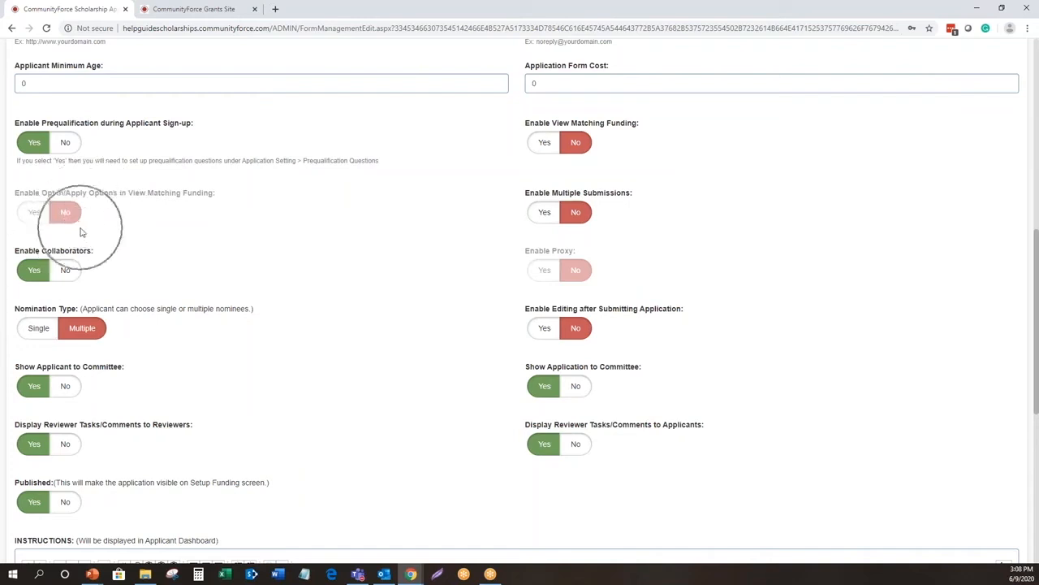
pyautogui.click(81, 233)
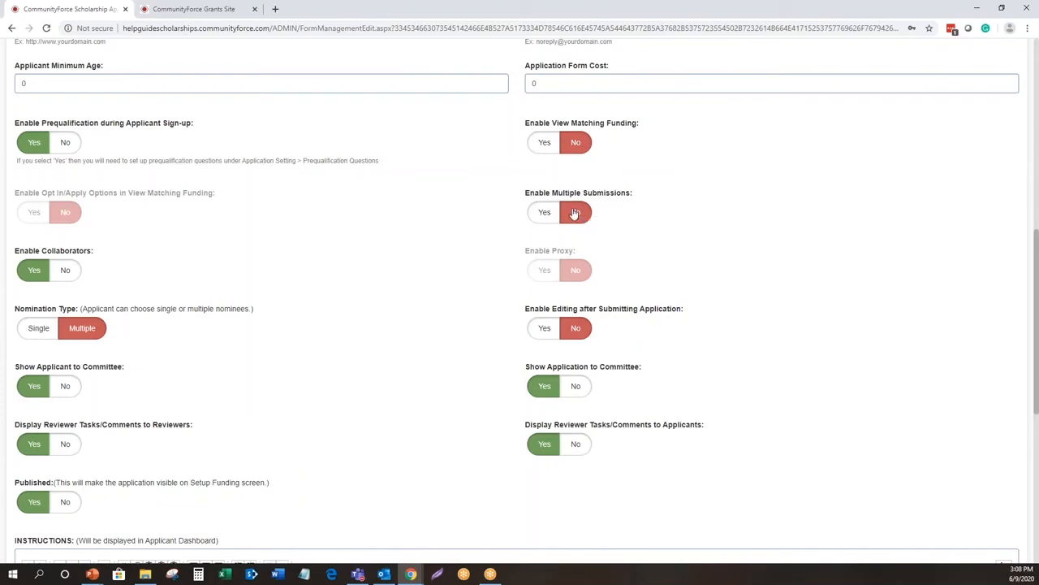
# - Switch to the grants site's application form and set Enable Multiple Submissions to No and back to Yes
pyautogui.click(229, 10)
pyautogui.scroll(-5, 649, 276)
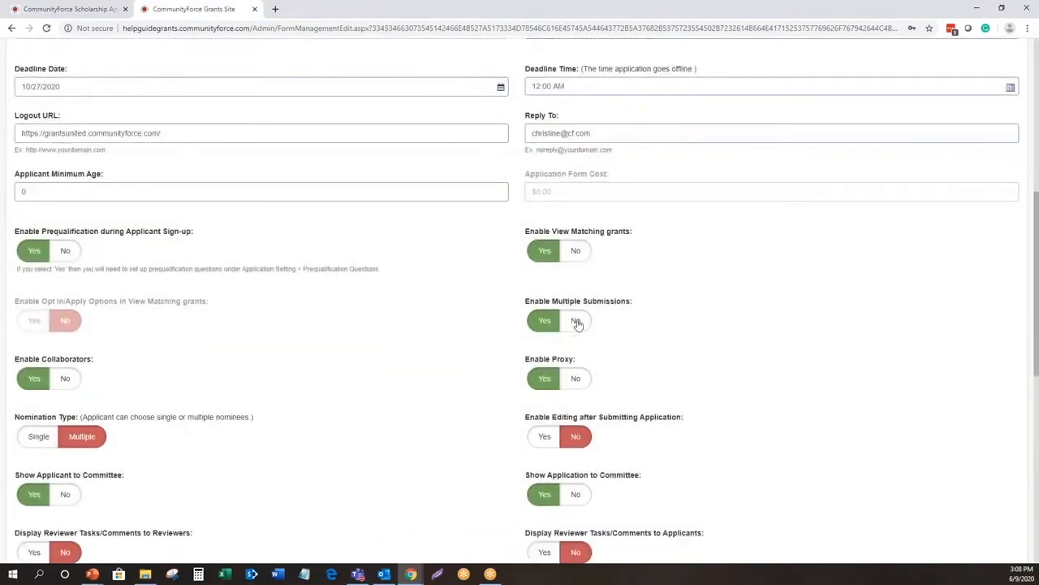
pyautogui.click(576, 320)
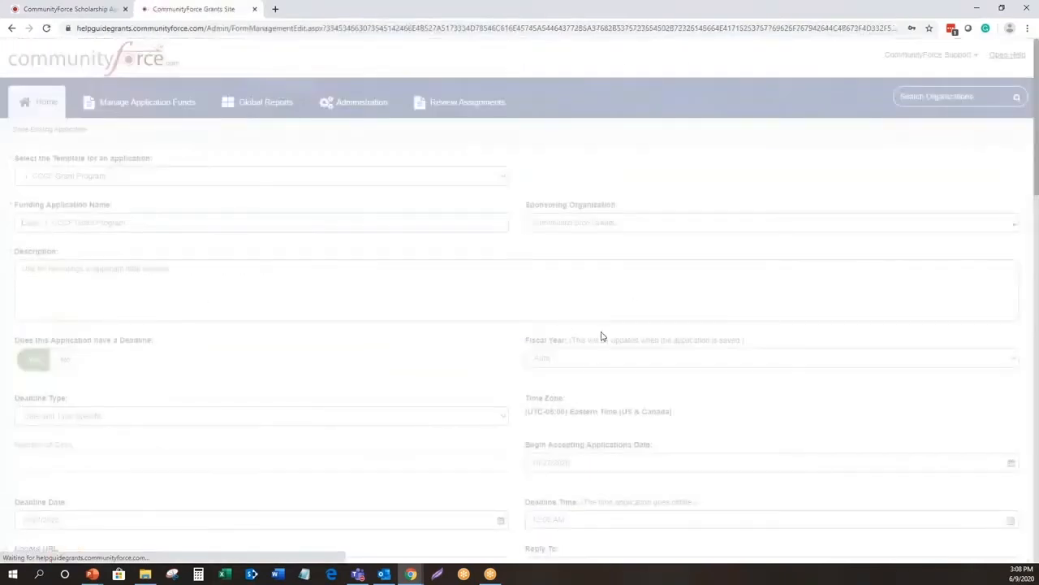
pyautogui.click(542, 105)
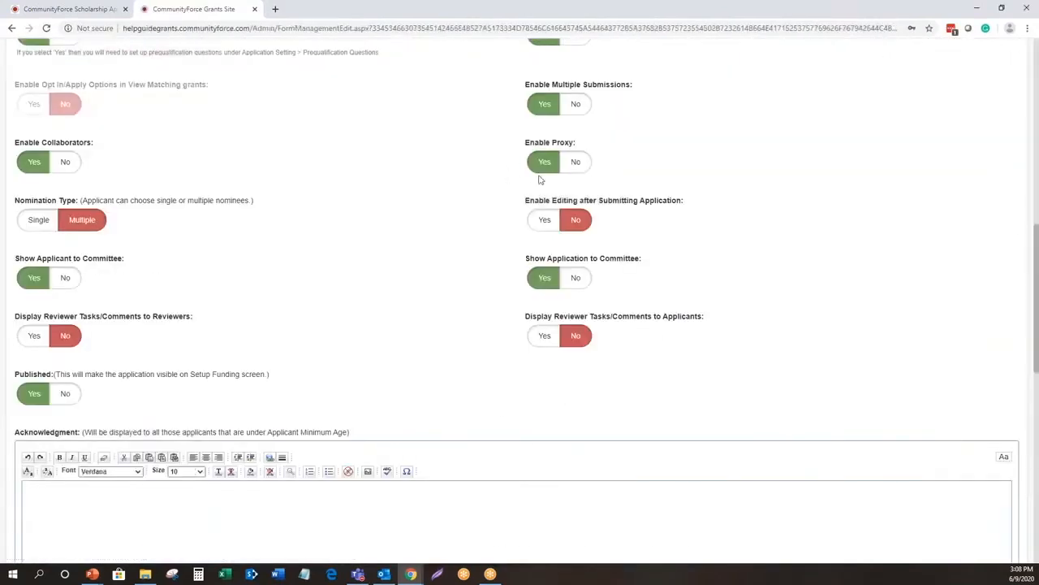
# - Review the Enable Collaborators setting on the grants application form
pyautogui.scroll(2, 609, 187)
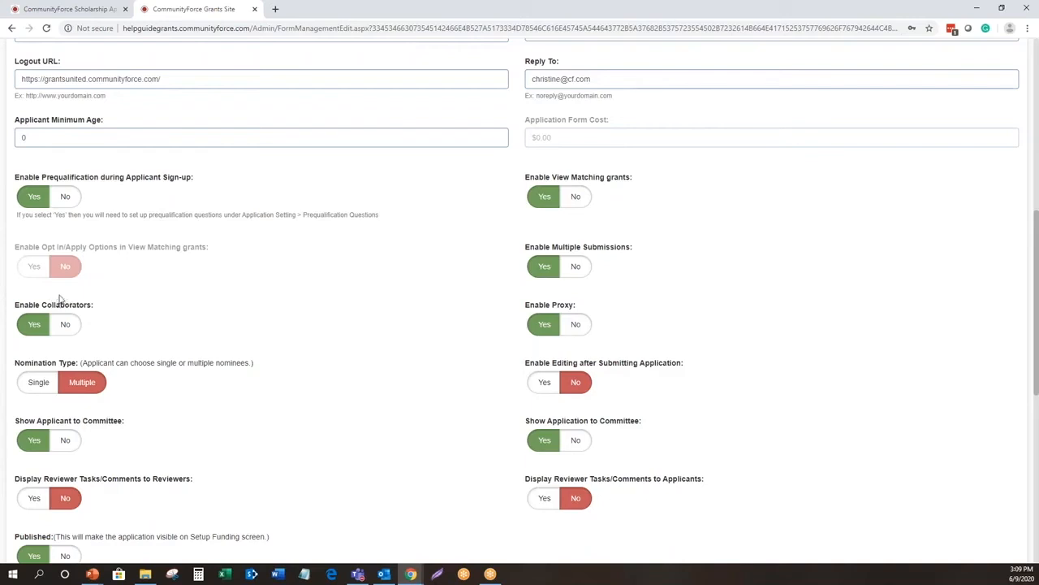
pyautogui.moveTo(0, 311); pyautogui.dragTo(10, 349)
pyautogui.click(123, 316)
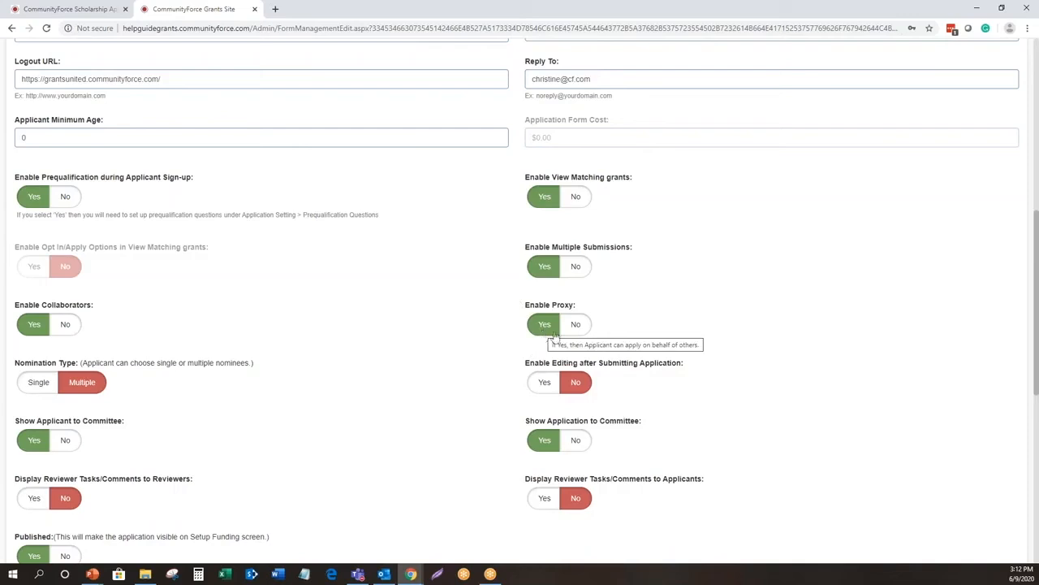
# - Turn Enable Multiple Submissions off and on again to check its effect on Enable Proxy, and return to the scholarship form
pyautogui.click(574, 271)
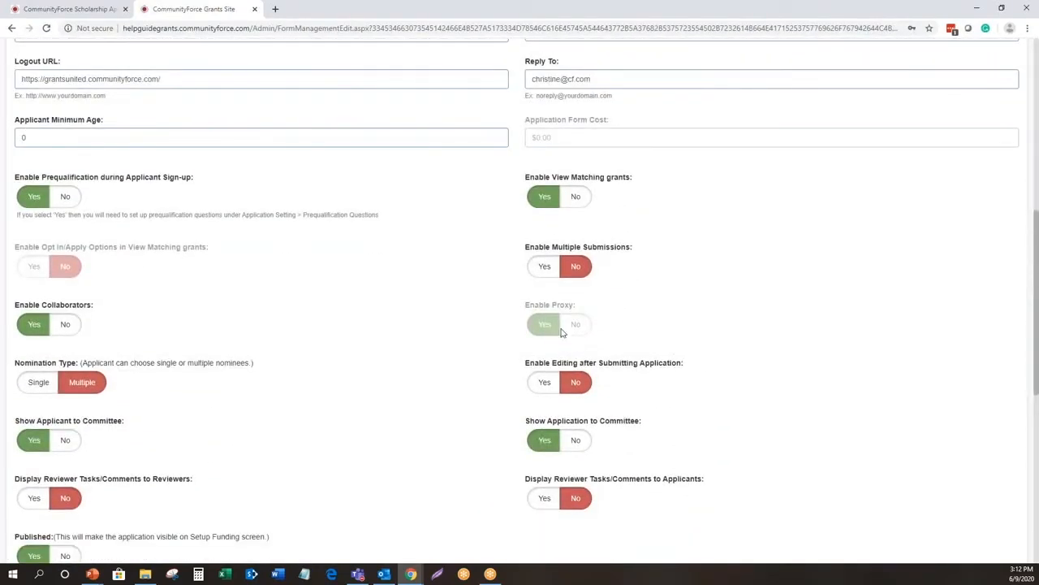
pyautogui.click(541, 266)
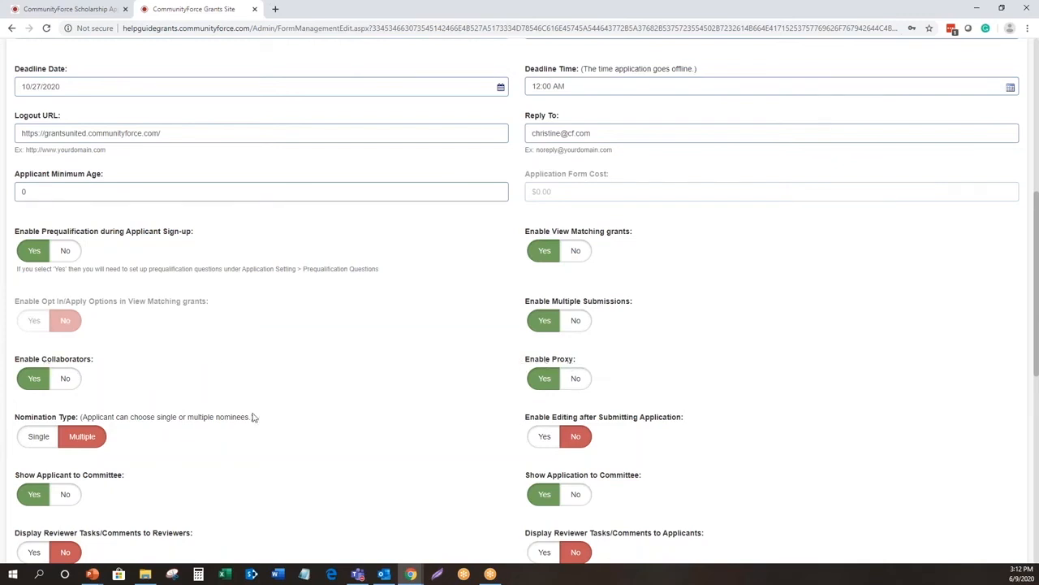
pyautogui.scroll(-2, 688, 411)
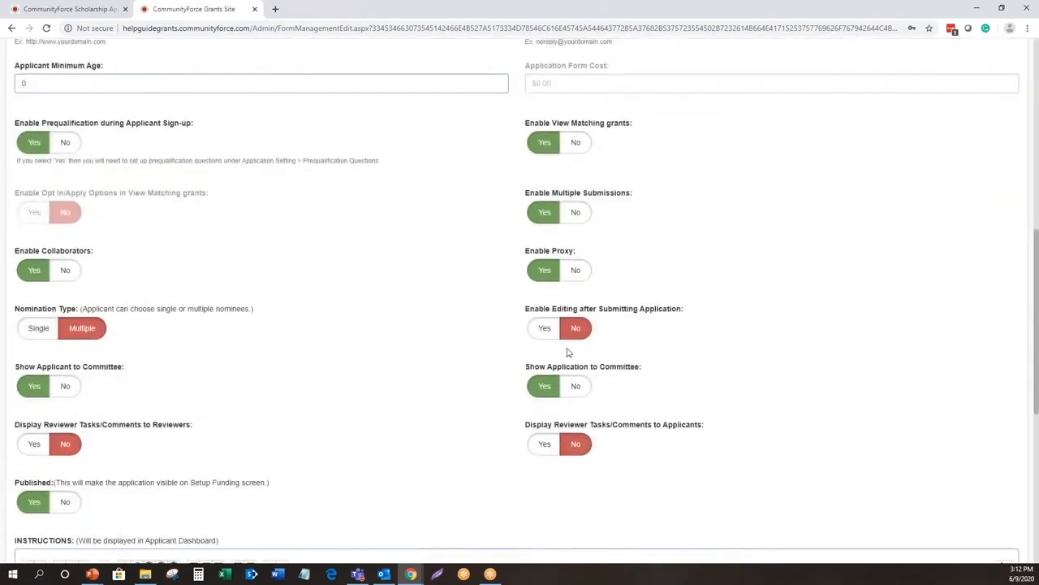
pyautogui.scroll(-2, 408, 260)
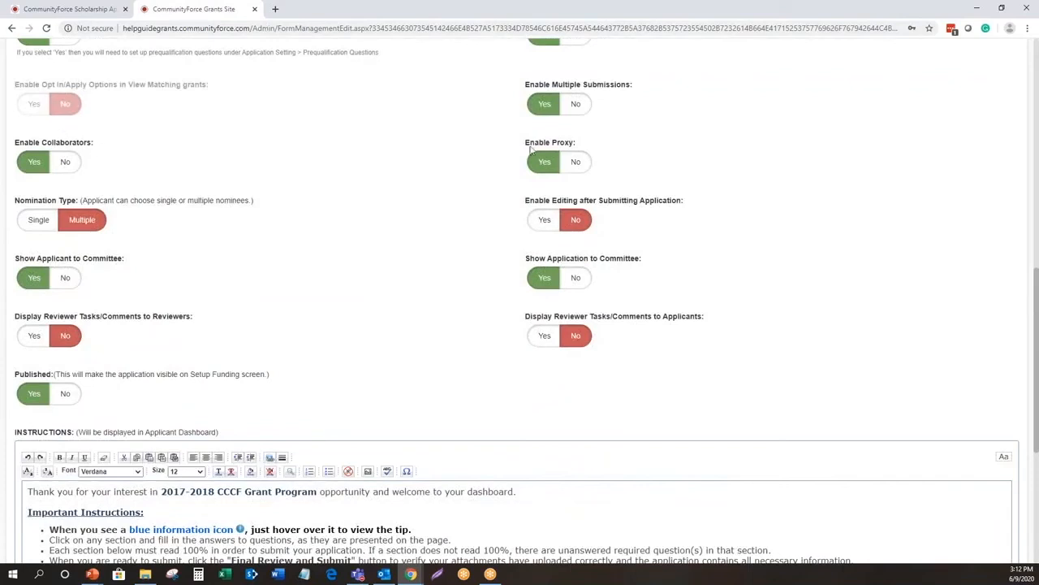
pyautogui.scroll(1, 579, 167)
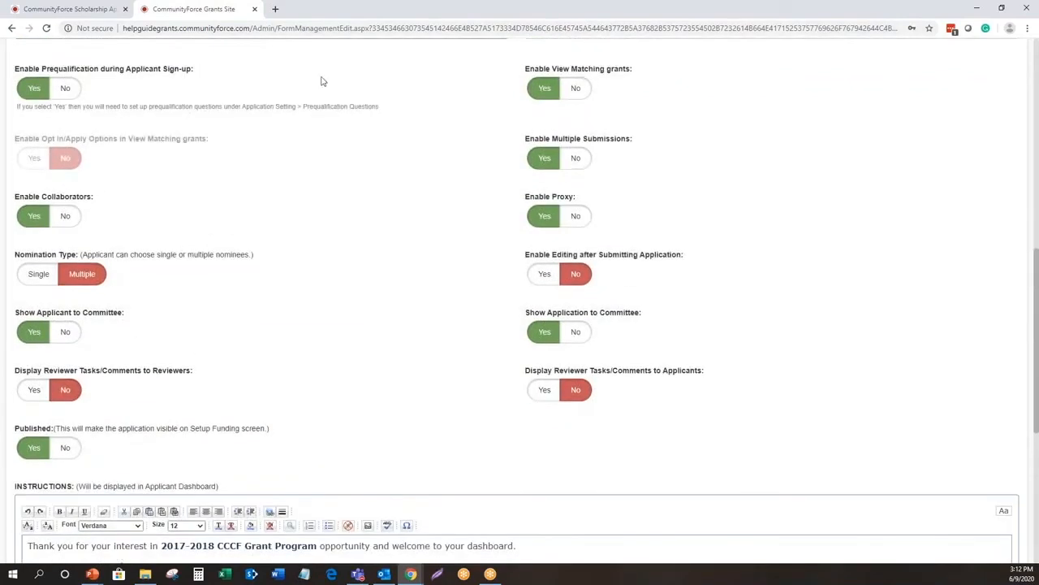
pyautogui.click(87, 10)
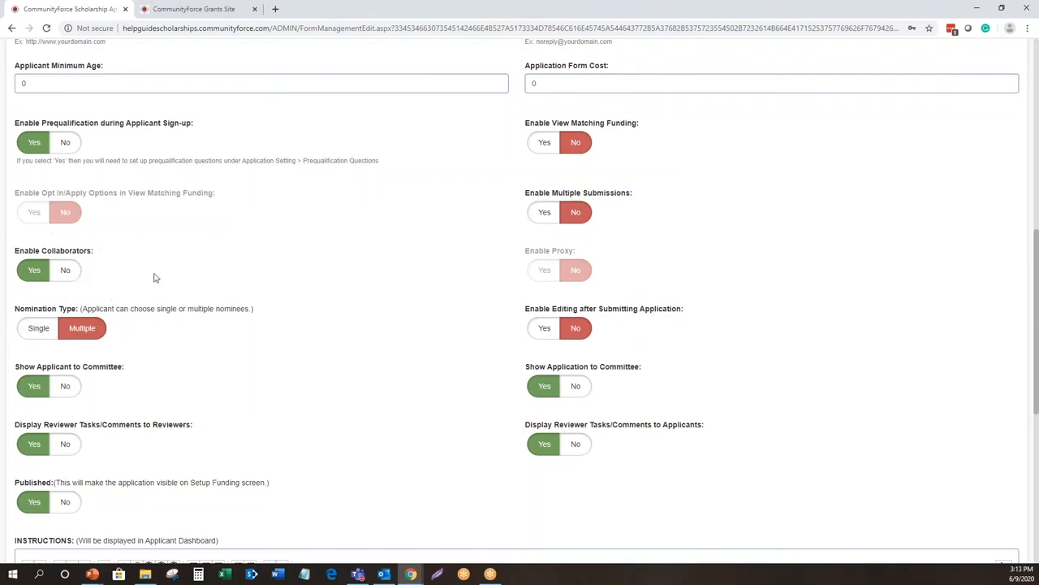
# - Review the Enable Collaborators and Nomination Type settings on the scholarship application form
pyautogui.moveTo(13, 247); pyautogui.dragTo(111, 269)
pyautogui.click(111, 269)
pyautogui.moveTo(144, 299); pyautogui.dragTo(38, 328)
pyautogui.click(134, 329)
pyautogui.moveTo(123, 302); pyautogui.dragTo(209, 360)
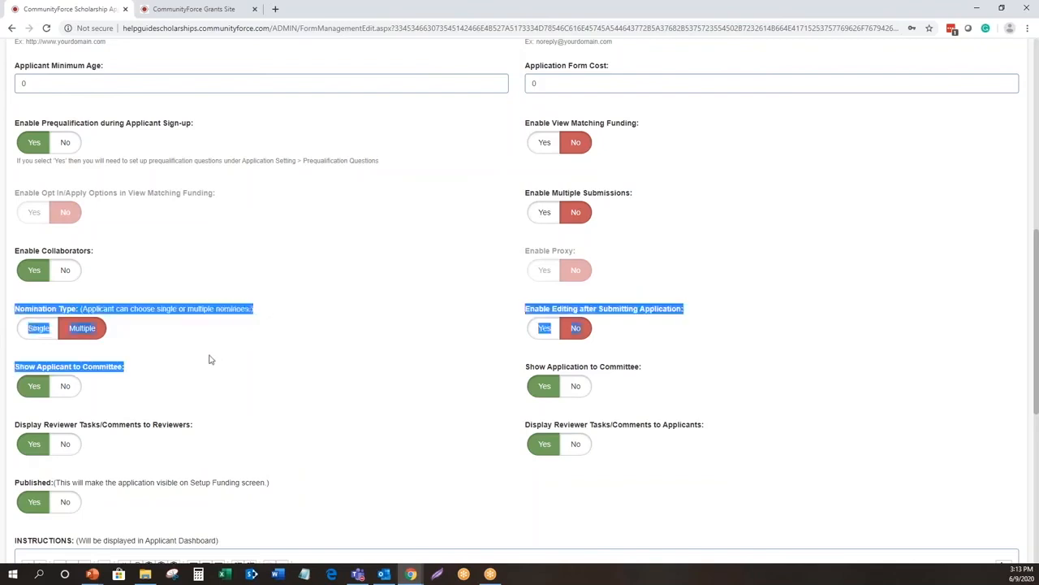
pyautogui.click(47, 240)
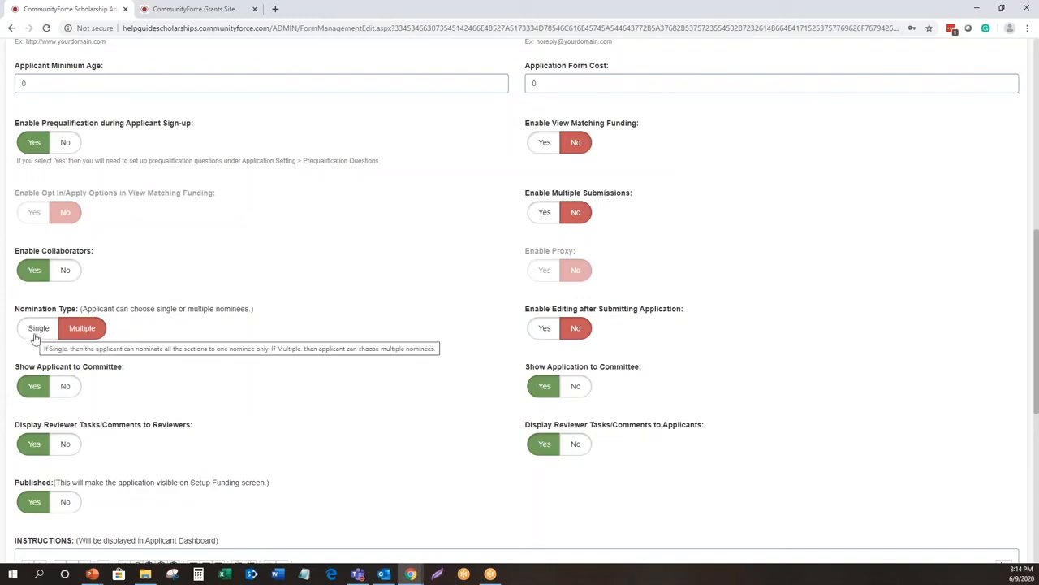
pyautogui.click(82, 340)
pyautogui.click(80, 336)
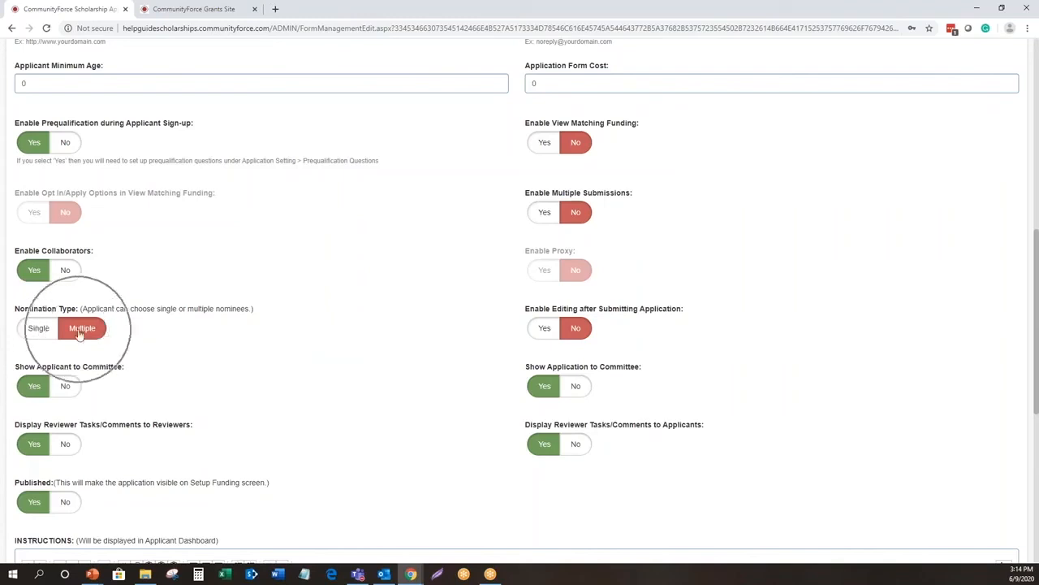
pyautogui.click(80, 333)
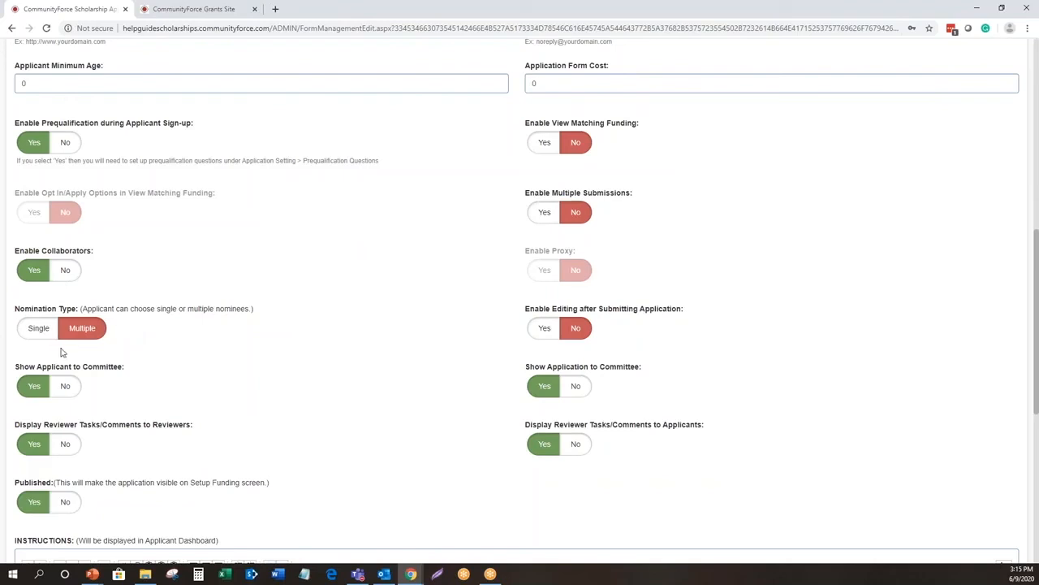
# - Set Enable Editing after Submitting Application to Yes and back to No
pyautogui.click(267, 333)
pyautogui.click(626, 326)
pyautogui.click(576, 330)
pyautogui.click(543, 328)
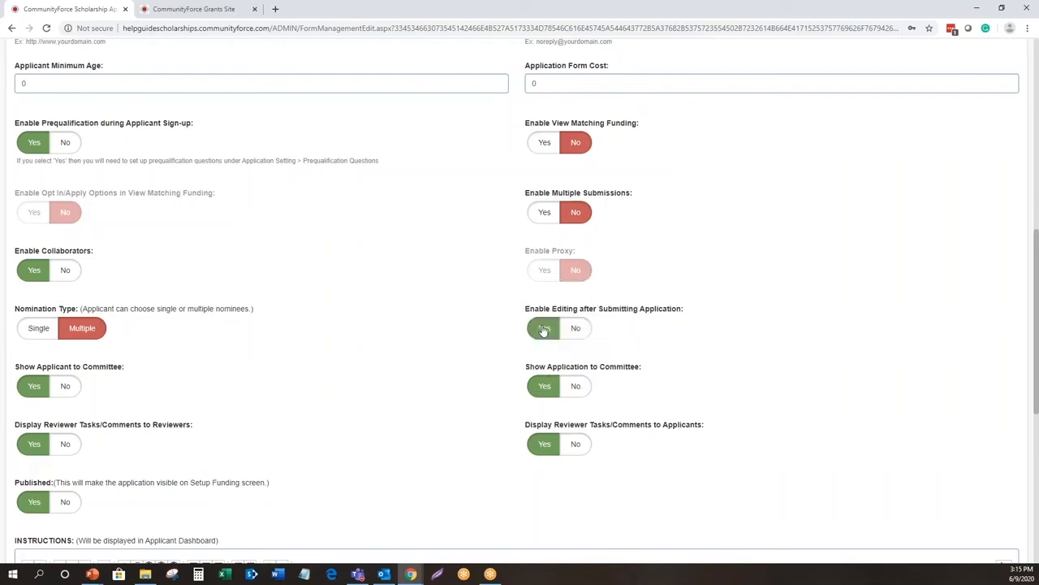
pyautogui.click(576, 329)
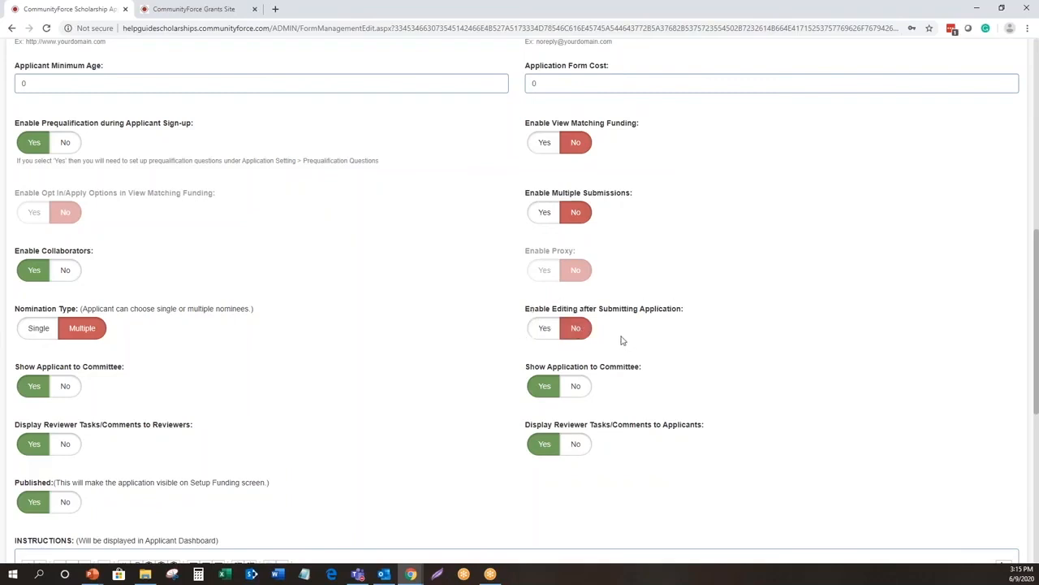
pyautogui.click(646, 319)
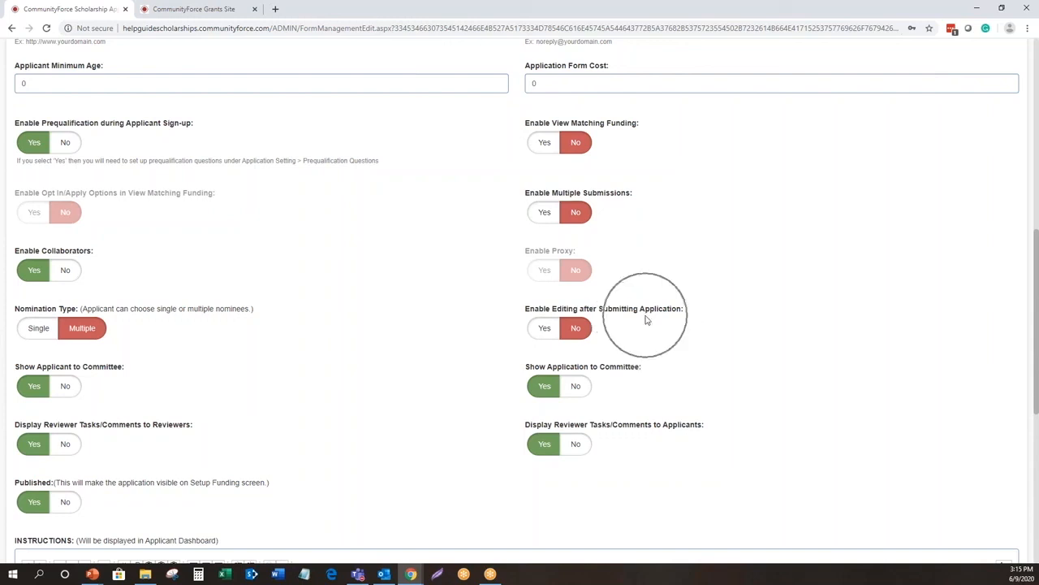
pyautogui.click(575, 332)
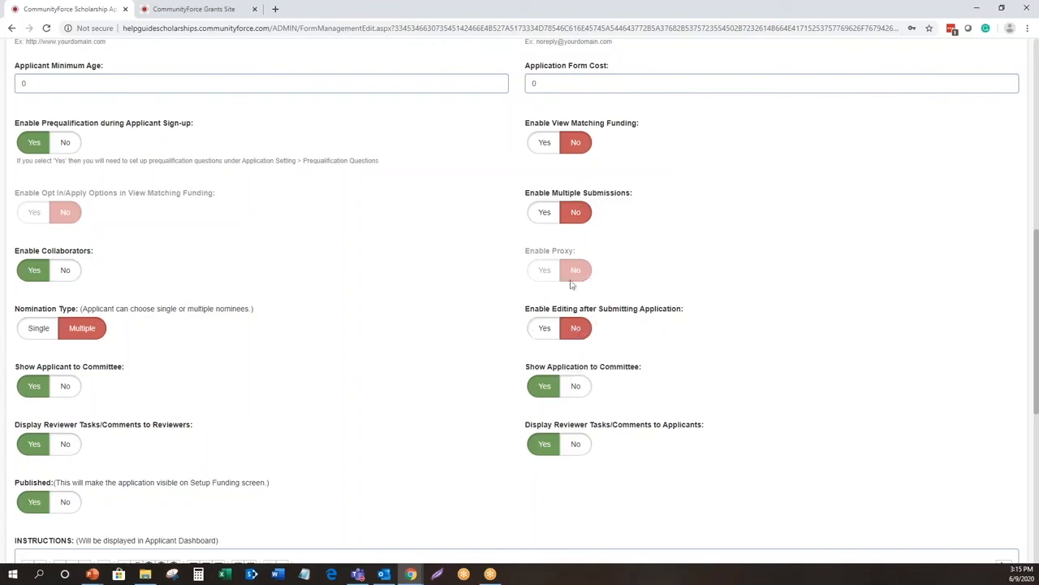
# - Review the Show Applicant to Committee and Show Application to Committee settings
pyautogui.scroll(-1, 618, 344)
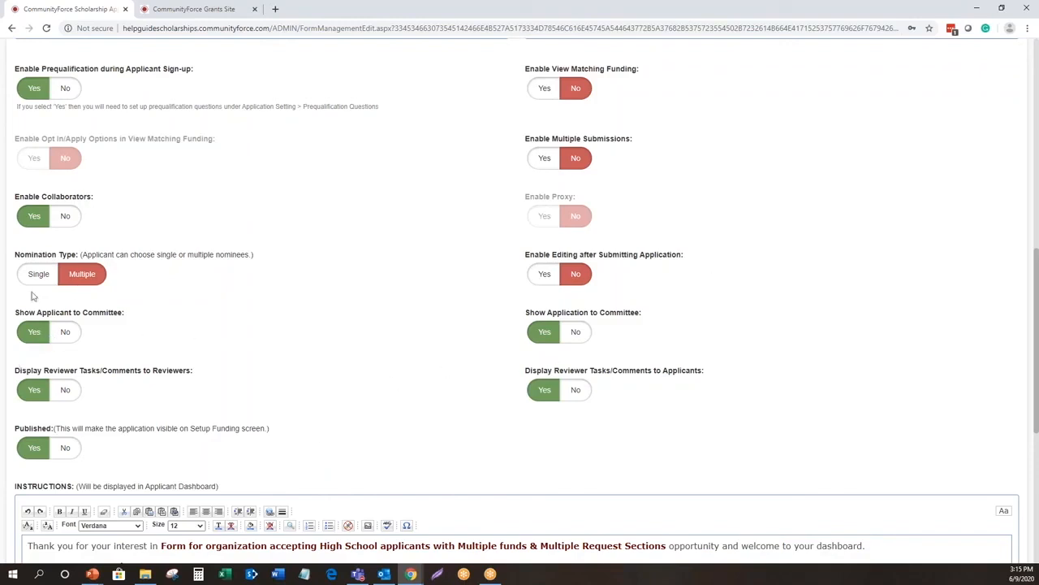
pyautogui.click(22, 316)
pyautogui.click(31, 335)
pyautogui.click(32, 335)
pyautogui.click(32, 341)
pyautogui.click(543, 331)
pyautogui.press('ctrl')
pyautogui.press('ctrl')
pyautogui.press('ctrl')
# - Set Display Reviewer Tasks/Comments to Applicants to No
pyautogui.scroll(-1, 641, 318)
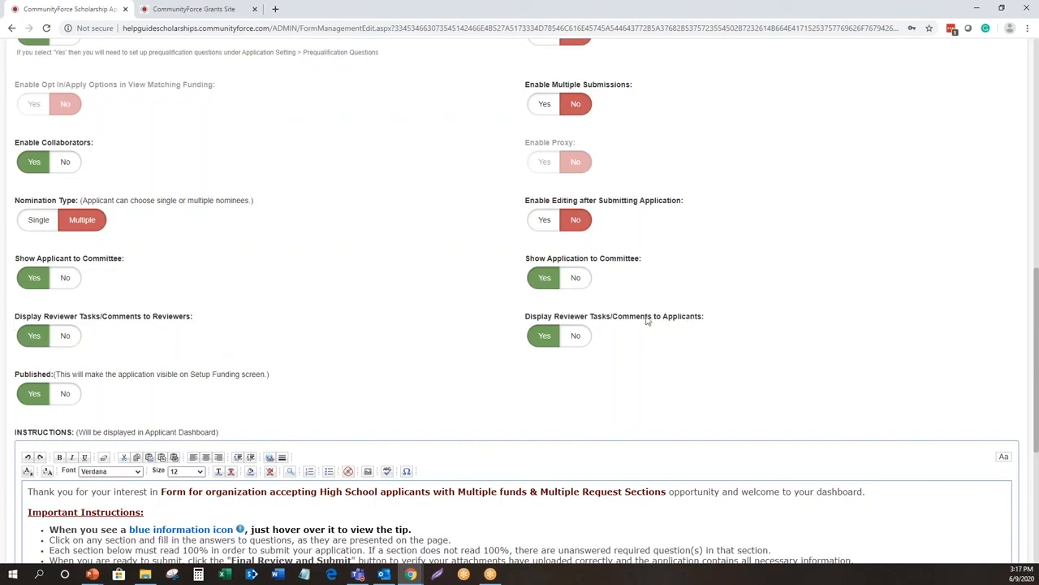
pyautogui.click(542, 337)
pyautogui.click(615, 322)
pyautogui.click(575, 337)
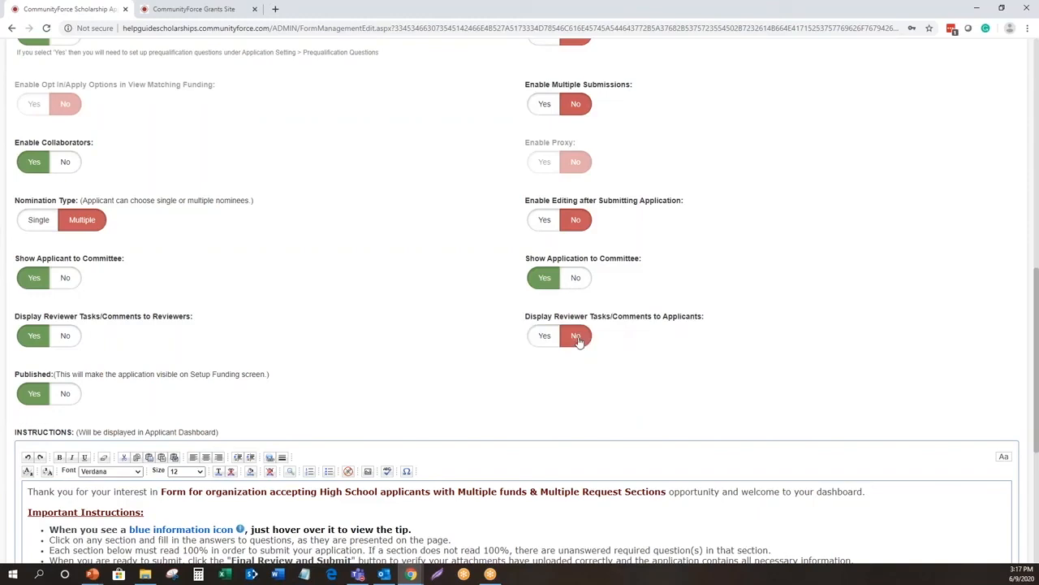
# - Review the Published setting that controls whether the application is visible on the Setup Funding screen
pyautogui.scroll(-1, 578, 341)
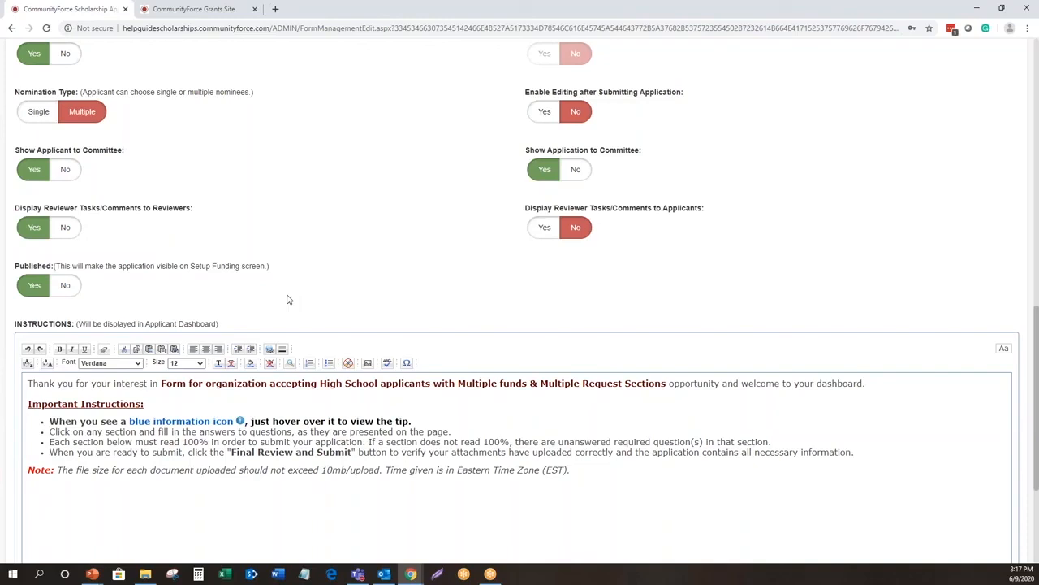
pyautogui.click(35, 289)
pyautogui.click(35, 289)
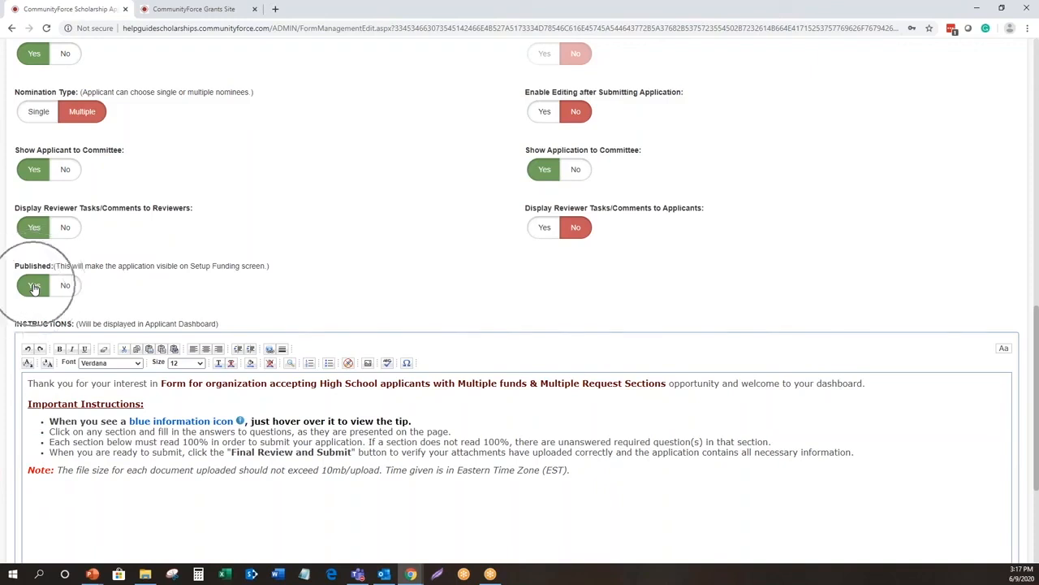
pyautogui.click(35, 290)
pyautogui.click(34, 288)
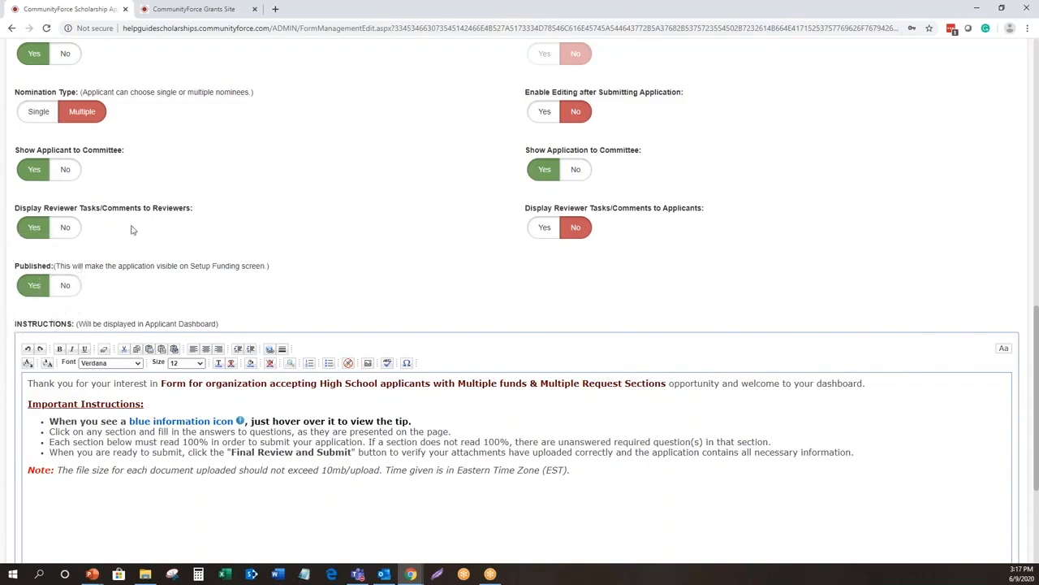
pyautogui.click(34, 288)
pyautogui.click(34, 288)
pyautogui.click(104, 306)
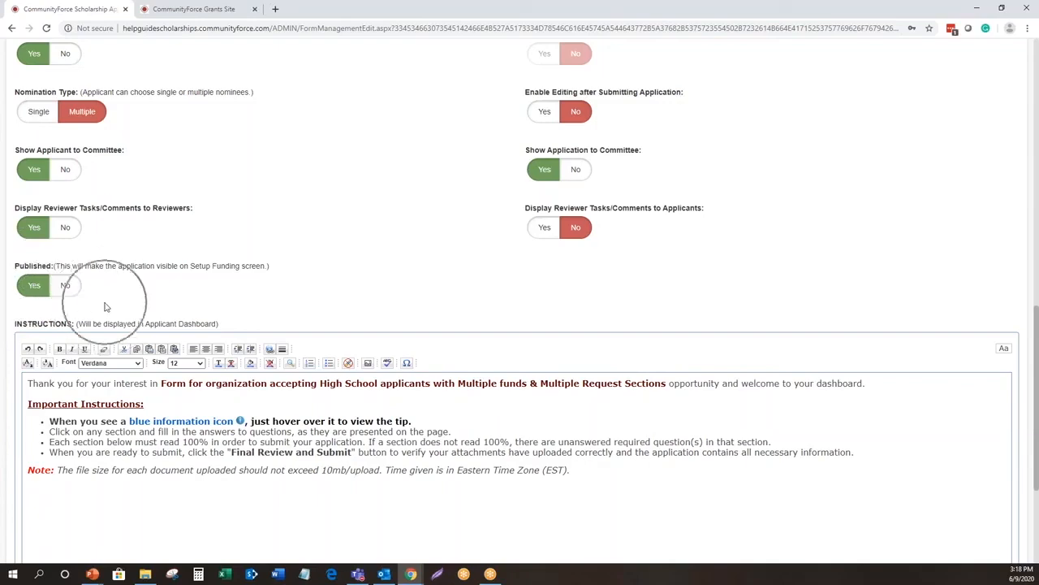
# - Examine the instructions text that applicants see on their dashboard
pyautogui.scroll(-2, 105, 306)
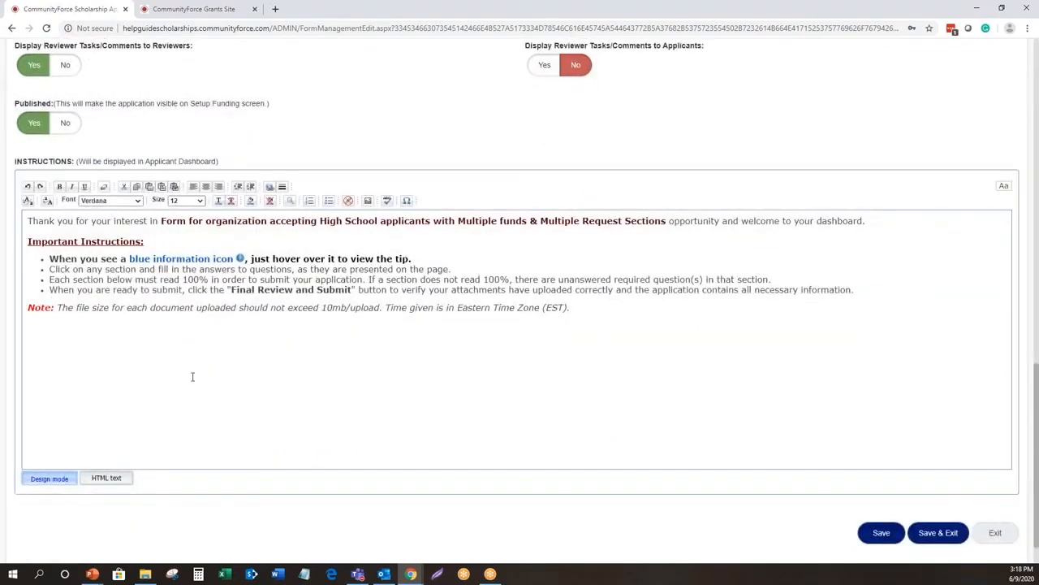
pyautogui.click(192, 376)
pyautogui.moveTo(588, 309); pyautogui.dragTo(28, 221)
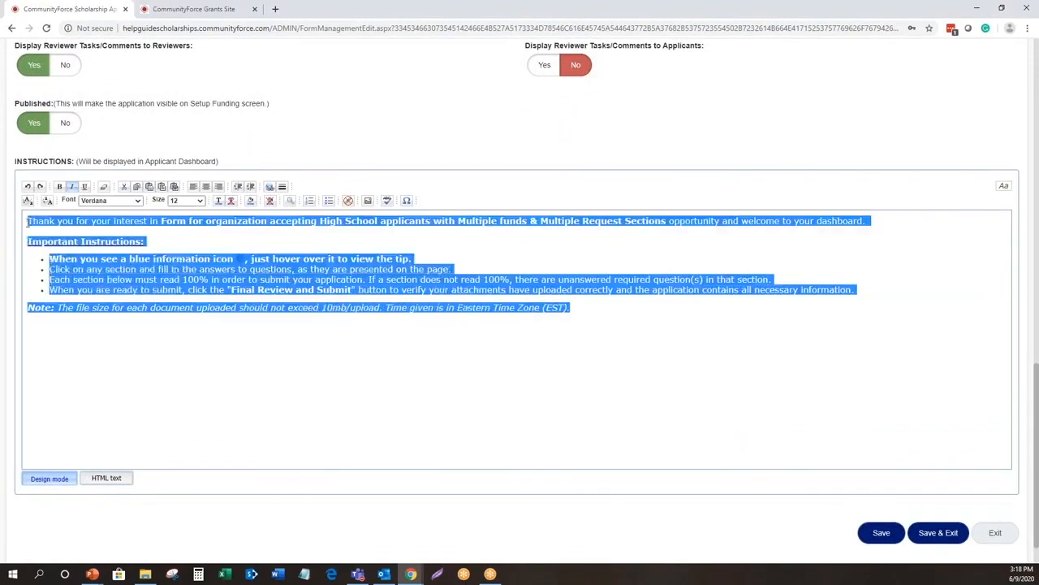
pyautogui.click(578, 378)
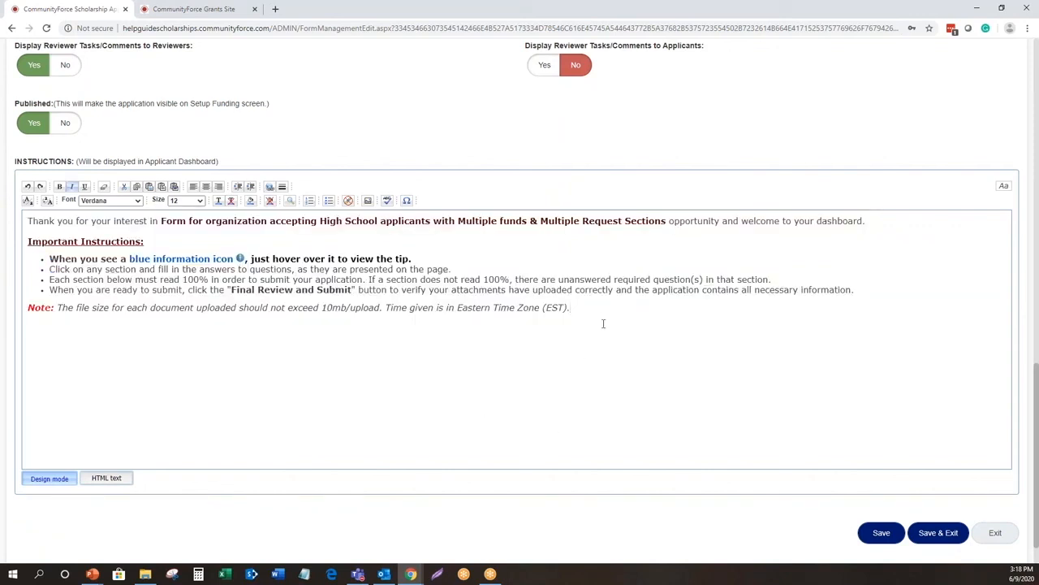
pyautogui.moveTo(597, 314); pyautogui.dragTo(24, 217)
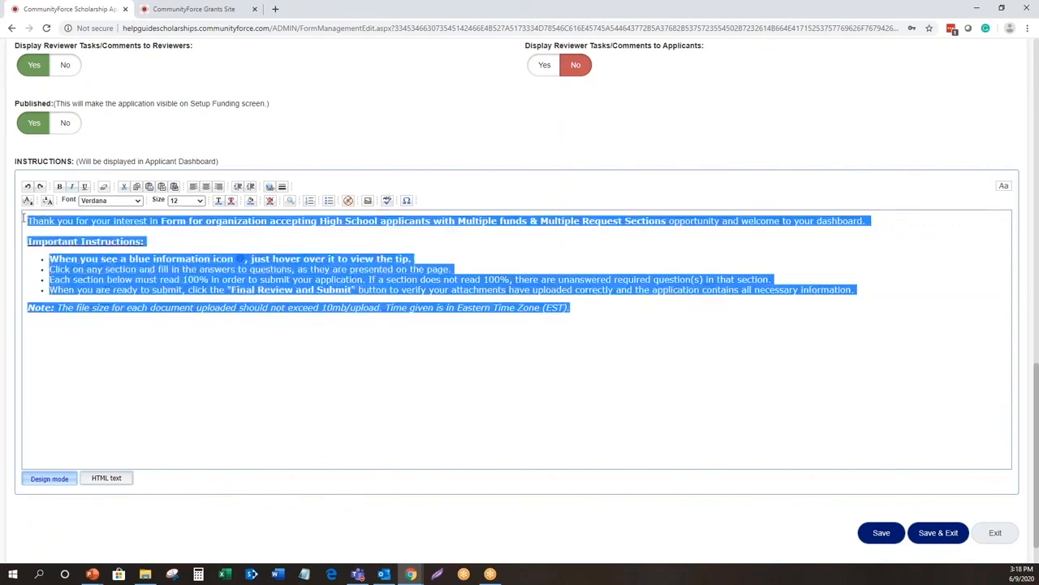
pyautogui.click(692, 404)
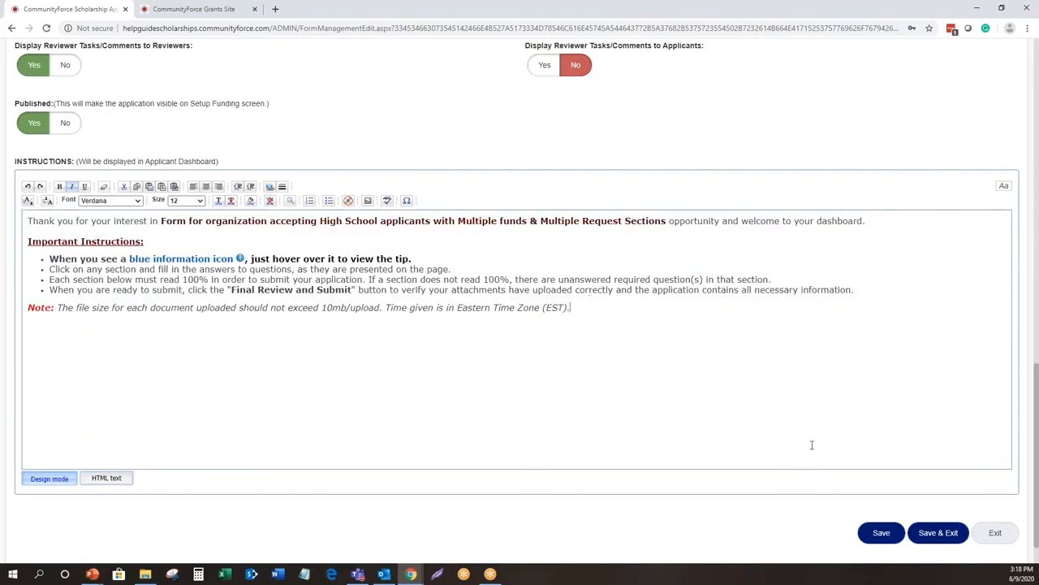
# - Save and exit the application form, and locate the 2020-2021 form for multiple funds and request sections in the application list
pyautogui.click(935, 528)
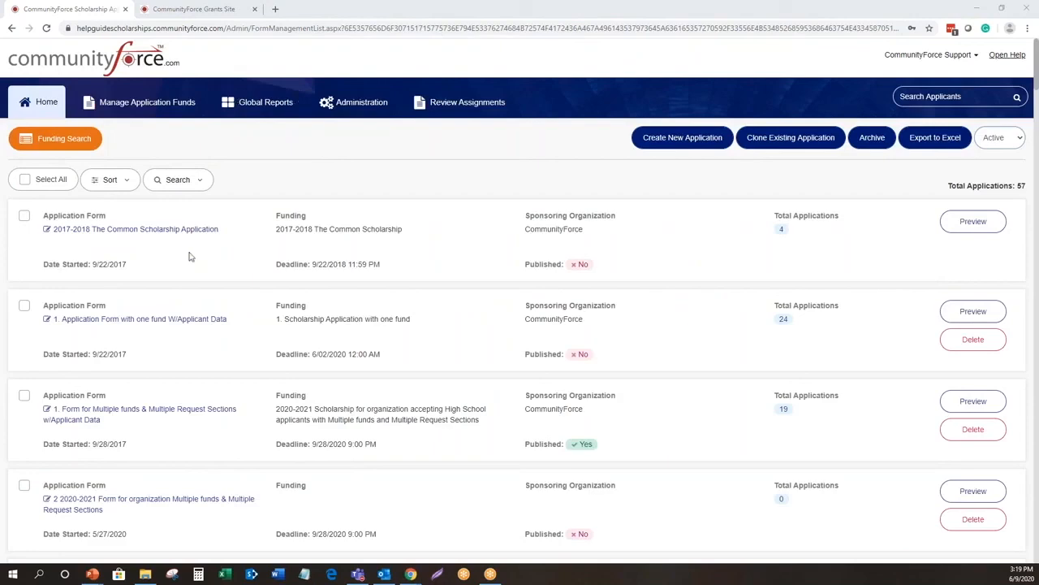
pyautogui.scroll(-1, 177, 397)
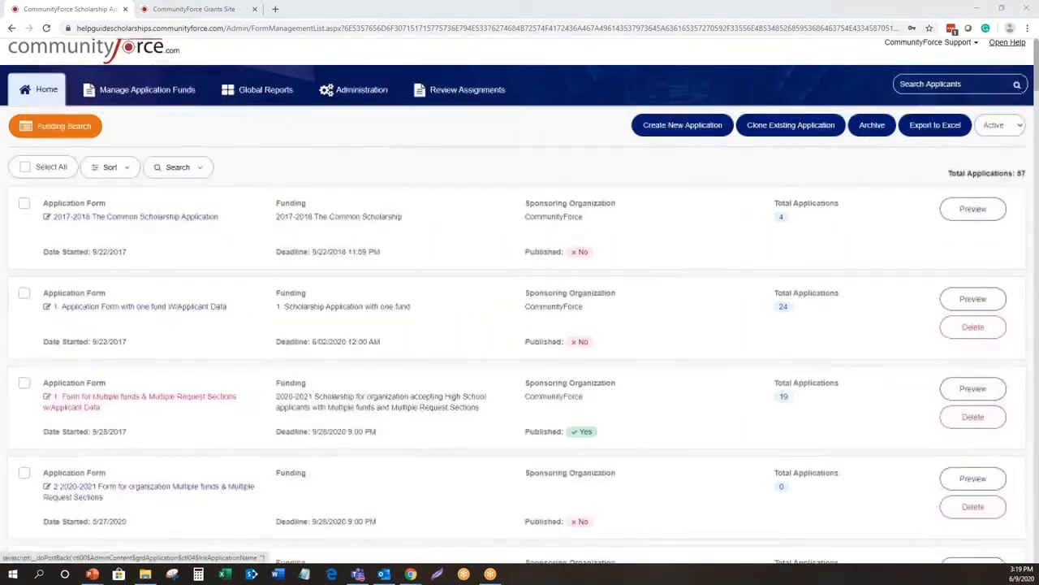
pyautogui.scroll(-1, 185, 396)
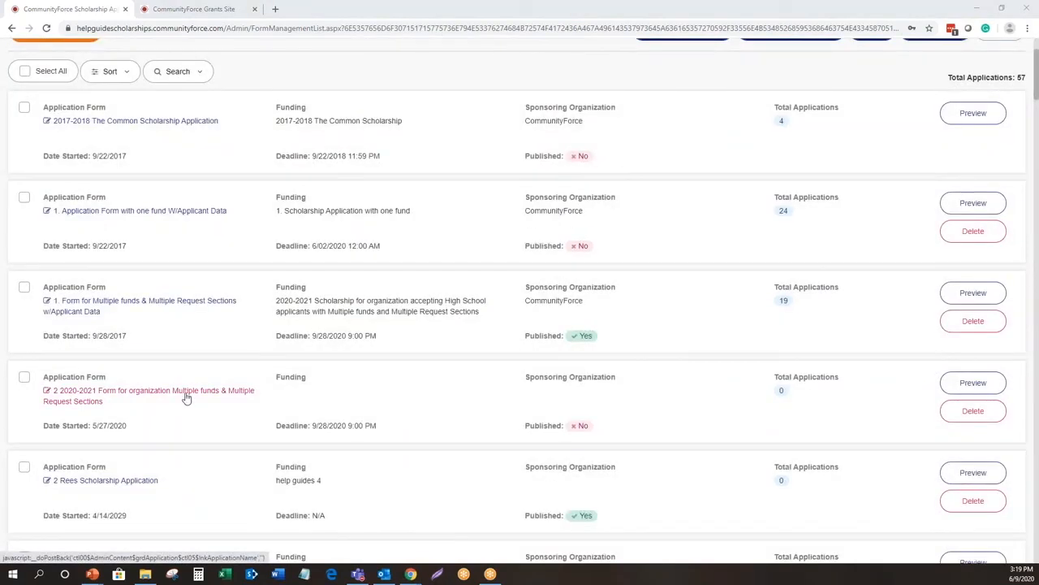